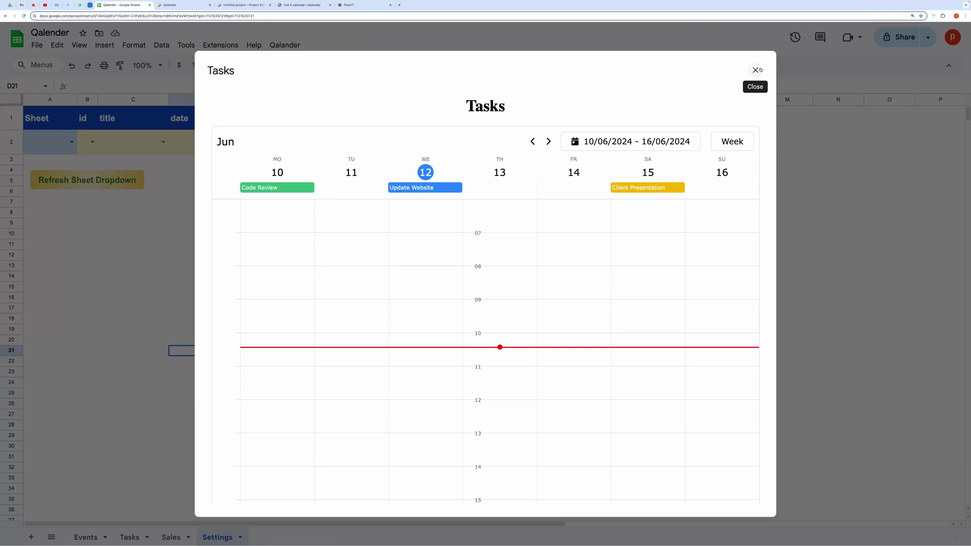
- View the Tasks calendar by month, moving from June to July 2024
click(731, 143)
click(725, 164)
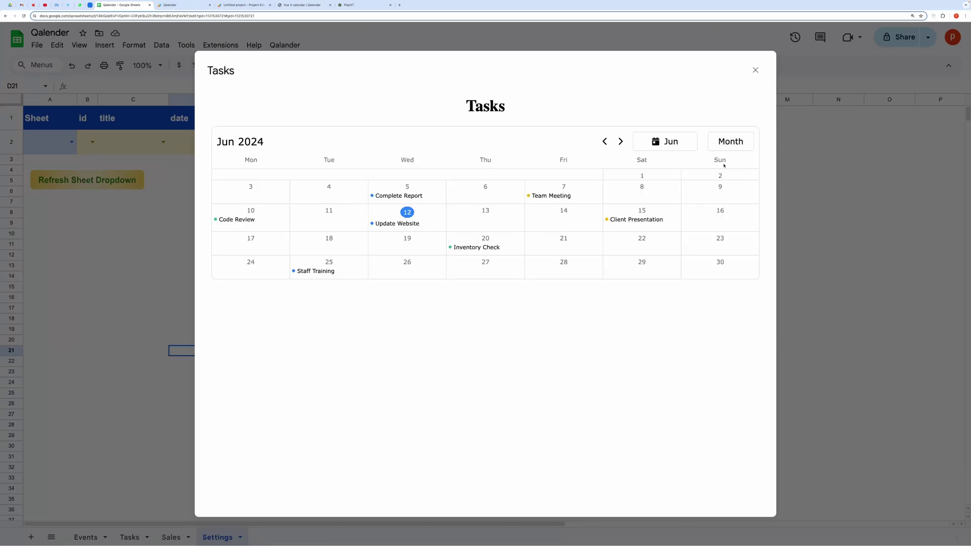
click(621, 141)
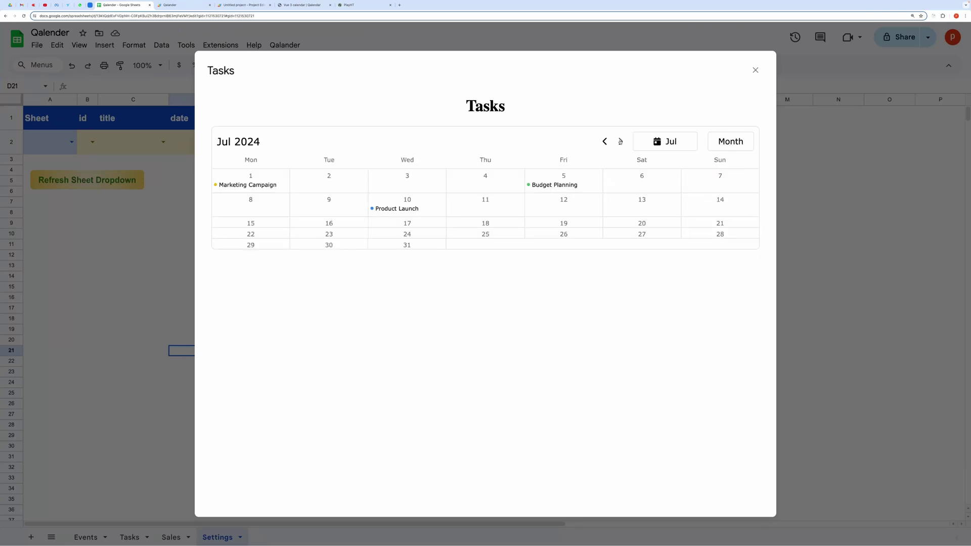
- Switch to week view, step from 24–30 June into July, then close the preview
click(730, 142)
click(731, 180)
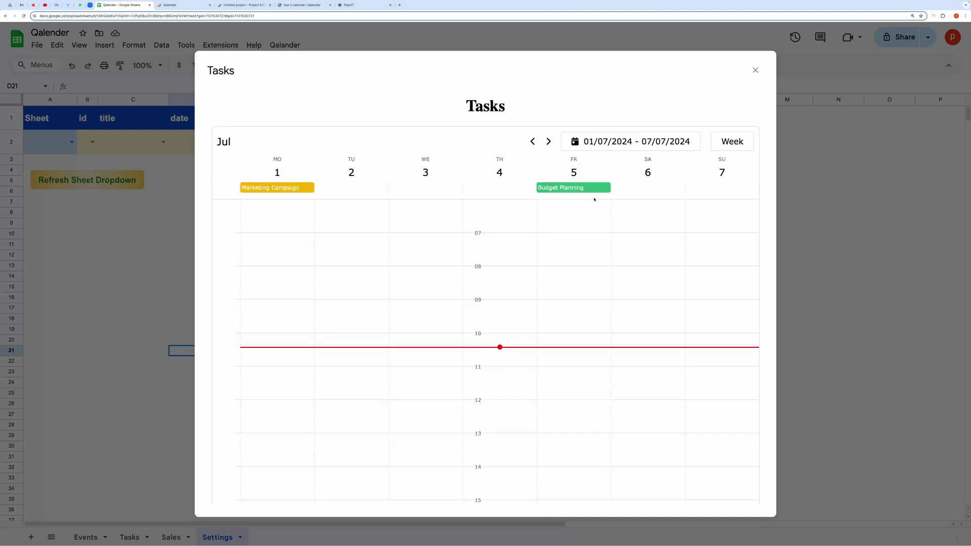
click(531, 142)
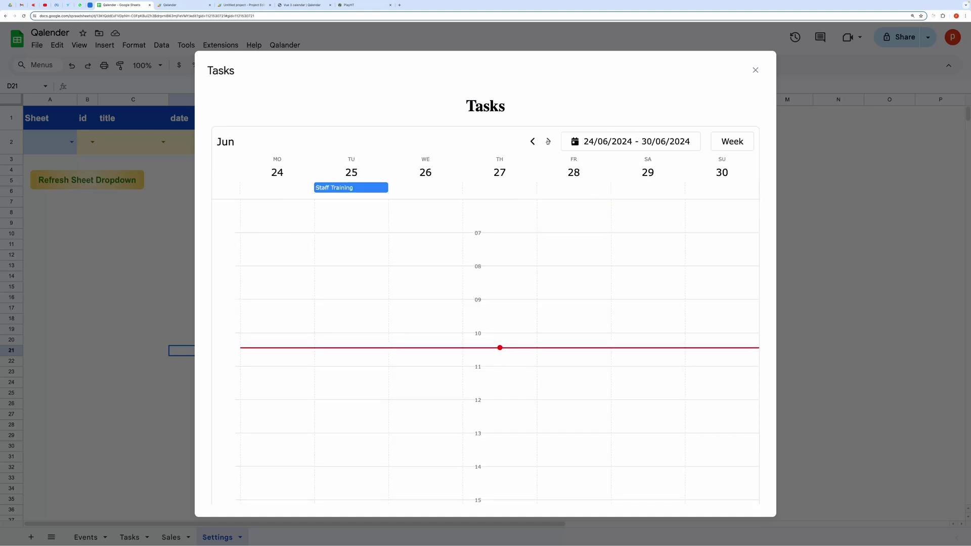
double_click(548, 142)
click(754, 71)
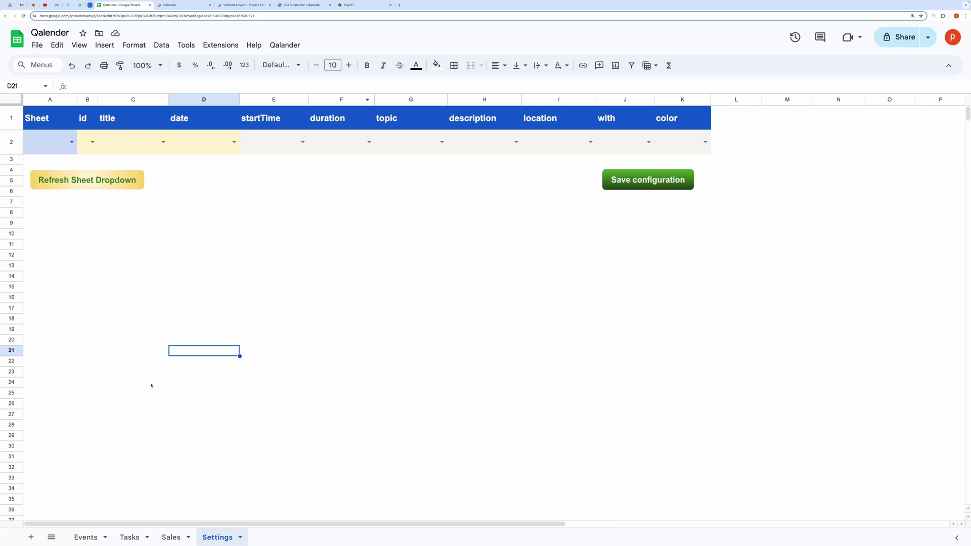
- Glance at the Events sheet, then scroll through the Qalendar website's Vue 3 demo calendar
click(85, 537)
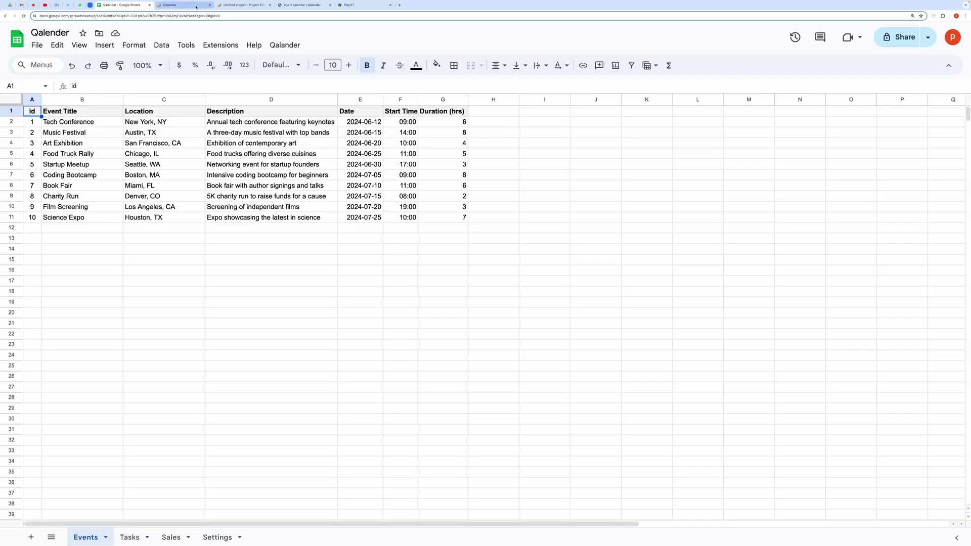
click(301, 5)
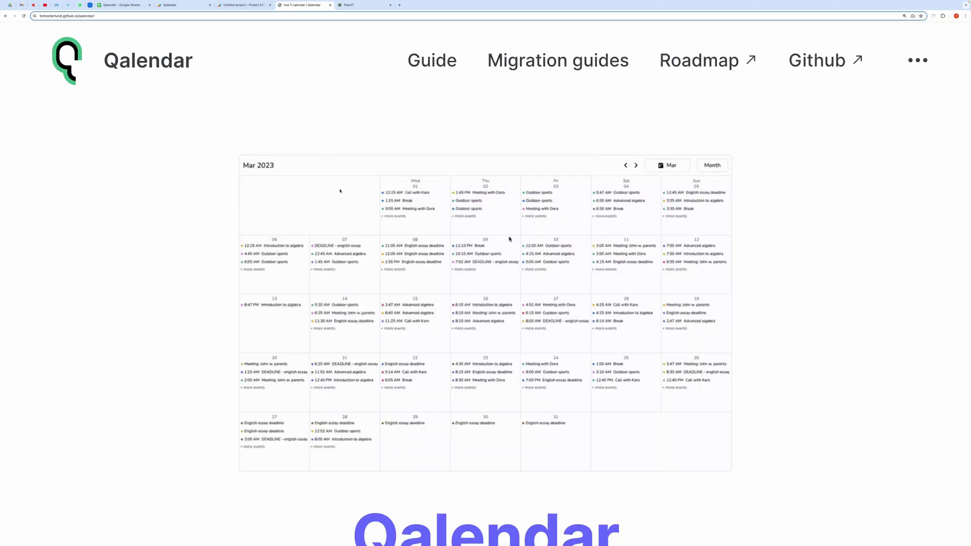
scroll(249, 260, down, 5)
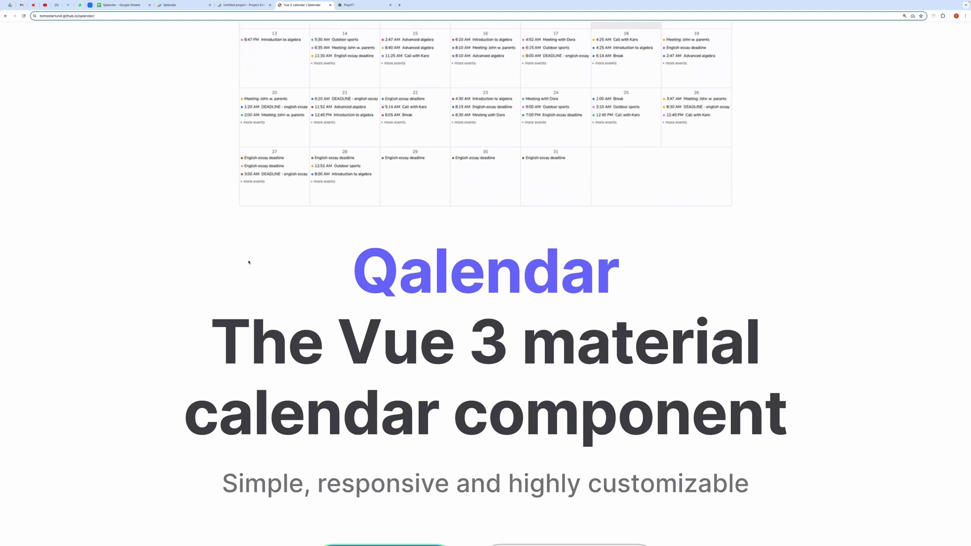
scroll(248, 262, up, 5)
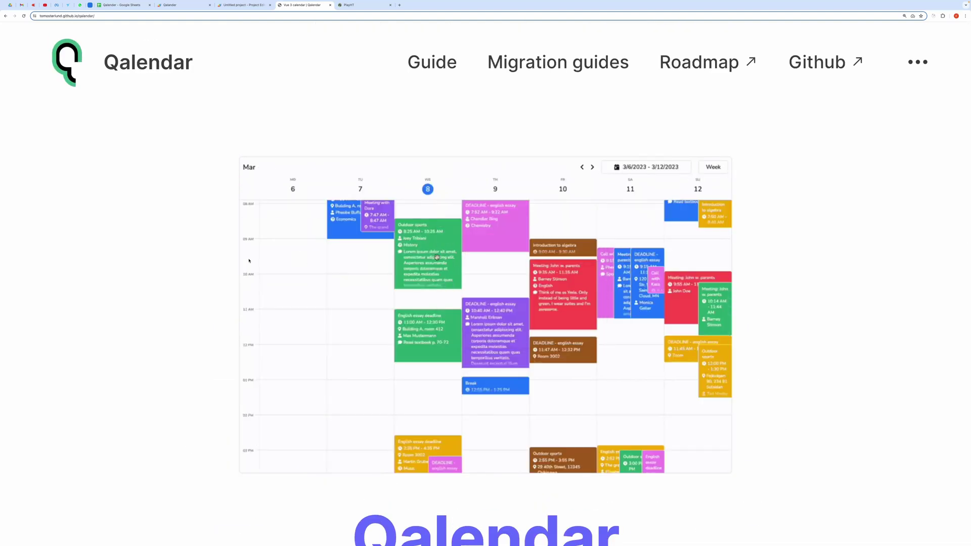
- Back in the zoomed-in spreadsheet, tour the sheets and select the Events Date, Start Time and Duration columns
click(117, 6)
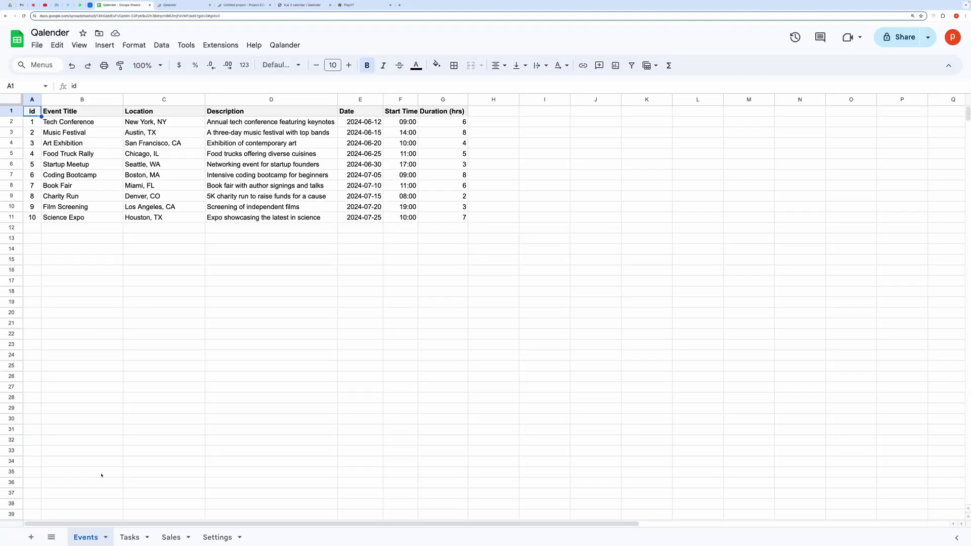
key(ctrl+plus)
key(ctrl+plus)
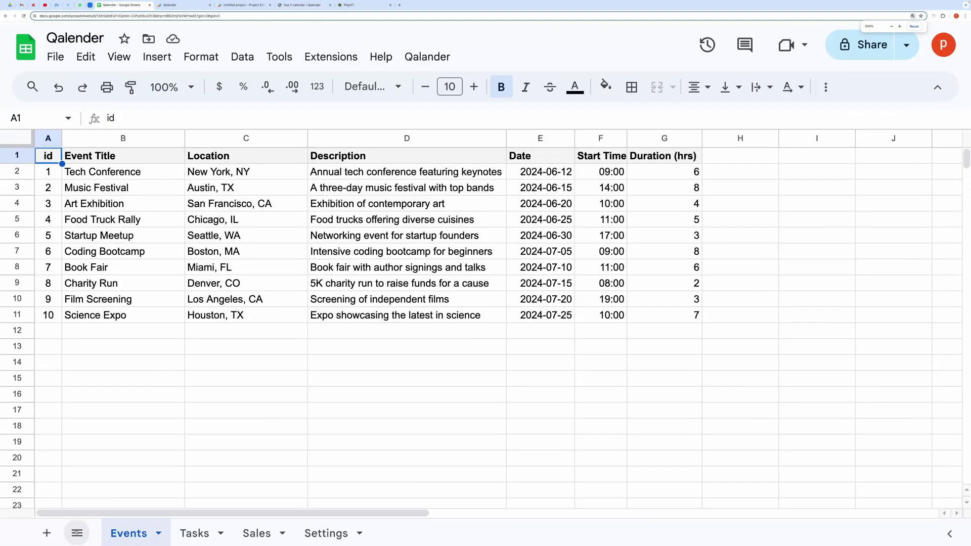
click(195, 534)
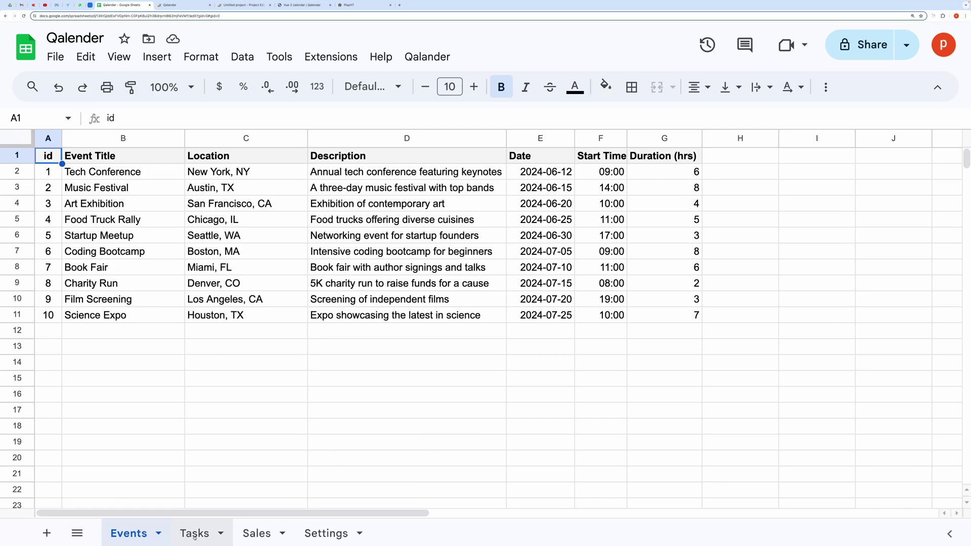
click(257, 536)
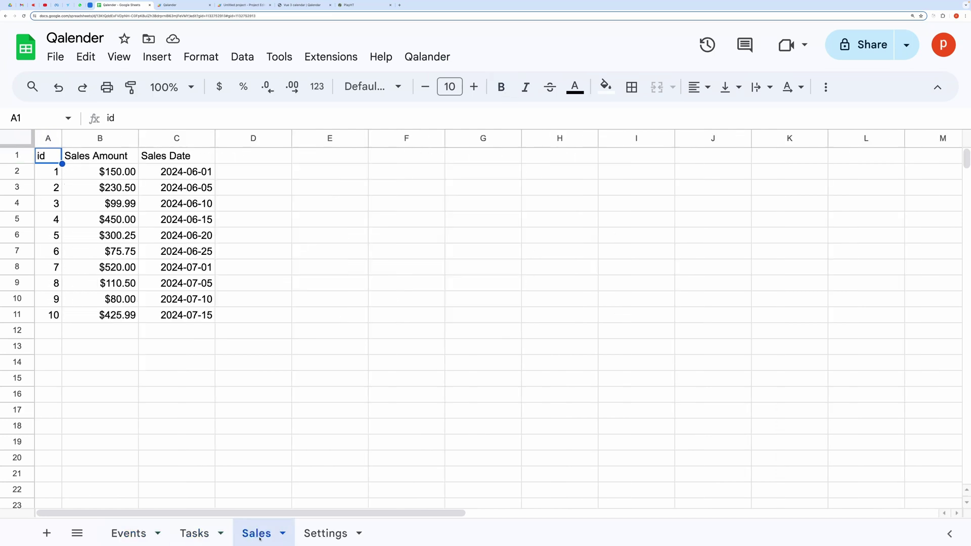
click(129, 526)
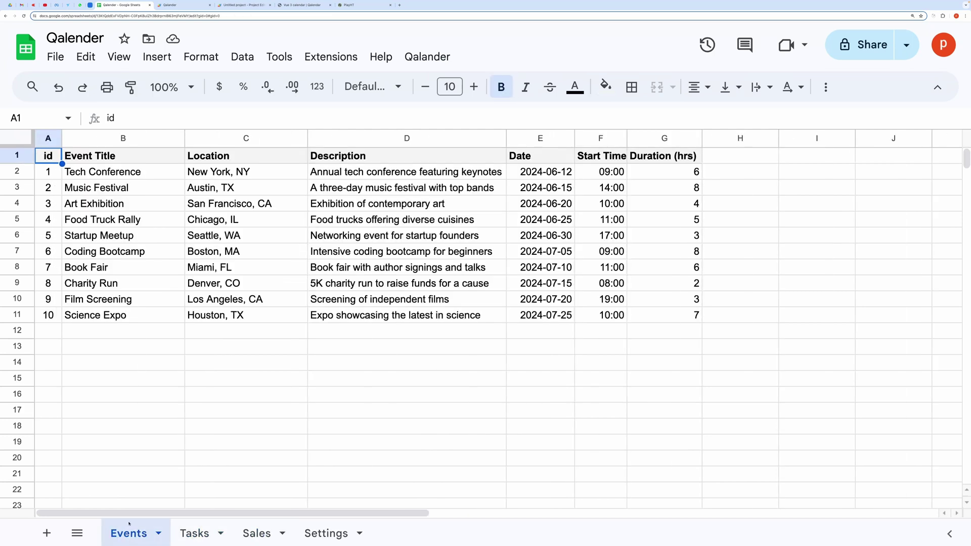
click(228, 397)
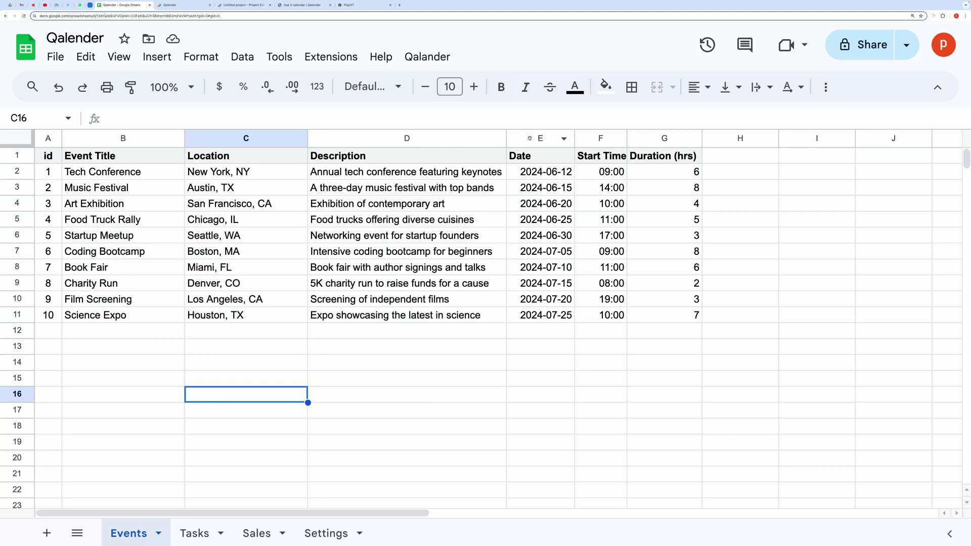
drag(529, 138, 617, 139)
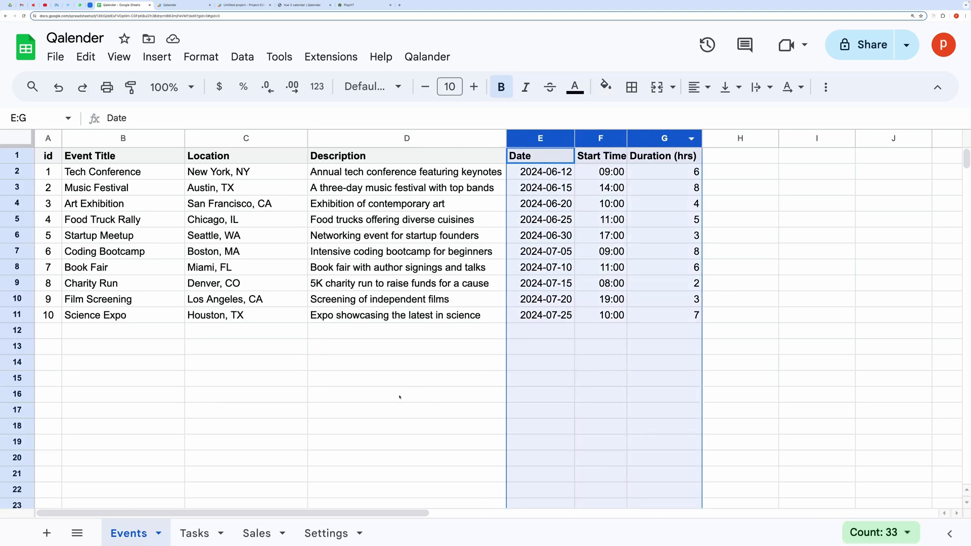
- Select the Tasks Due Date and Sales Date columns, then the Events headers
click(194, 533)
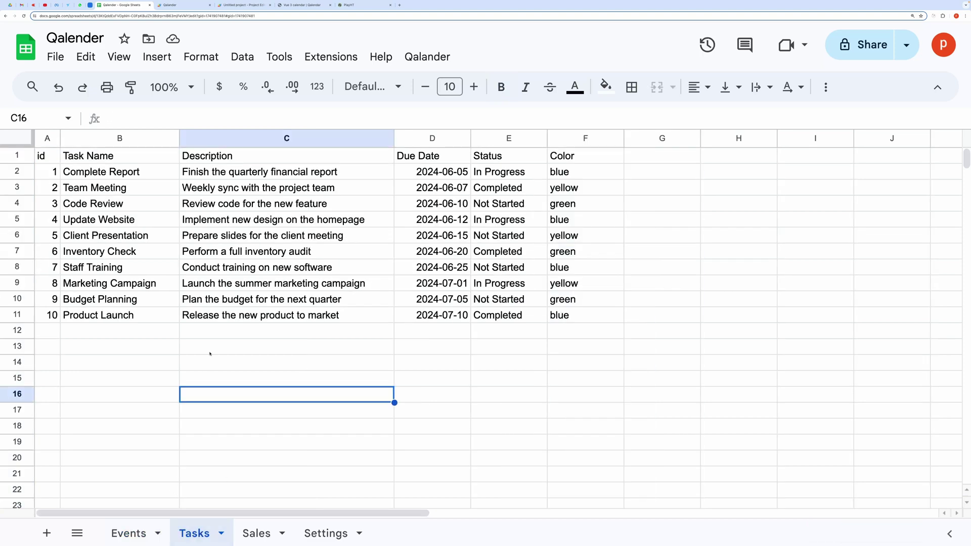
click(418, 139)
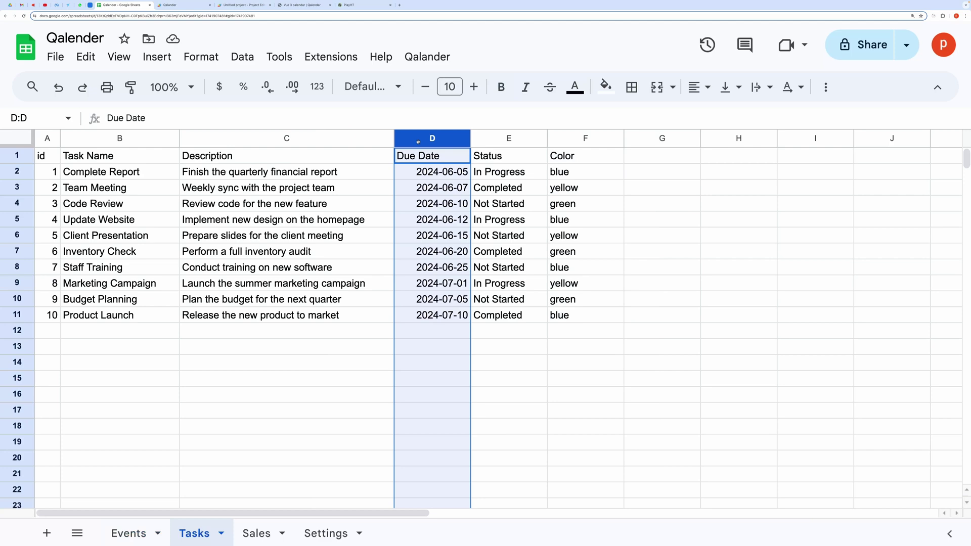
click(256, 533)
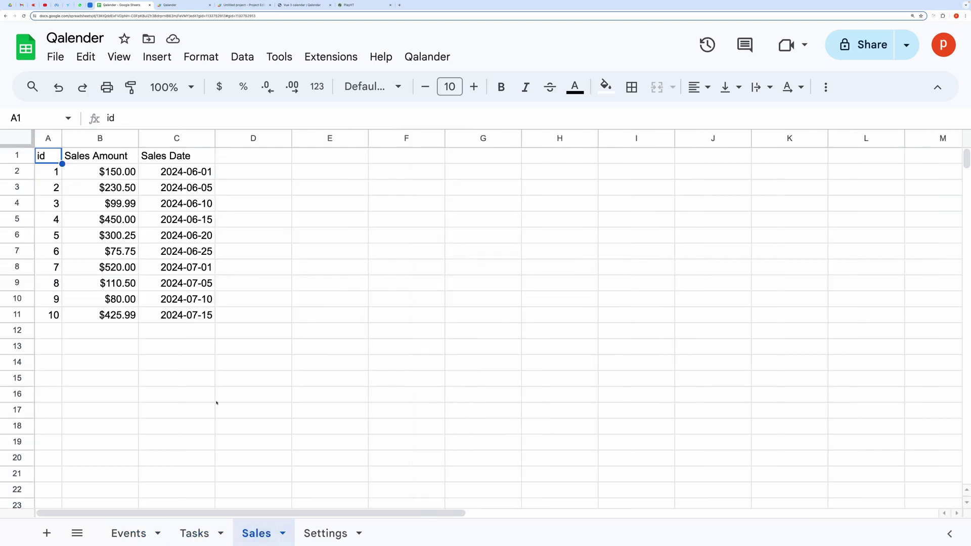
click(177, 138)
click(285, 305)
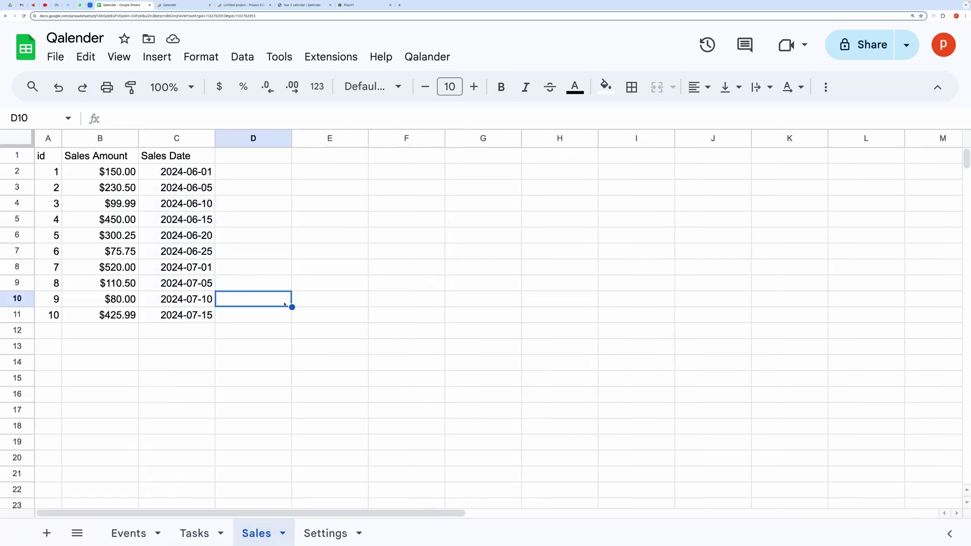
click(128, 532)
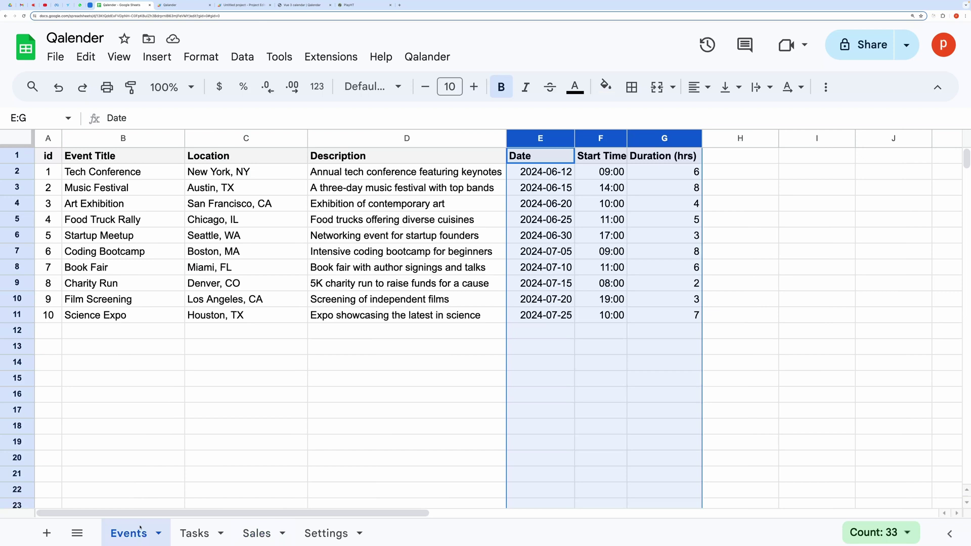
click(245, 400)
drag(101, 155, 650, 158)
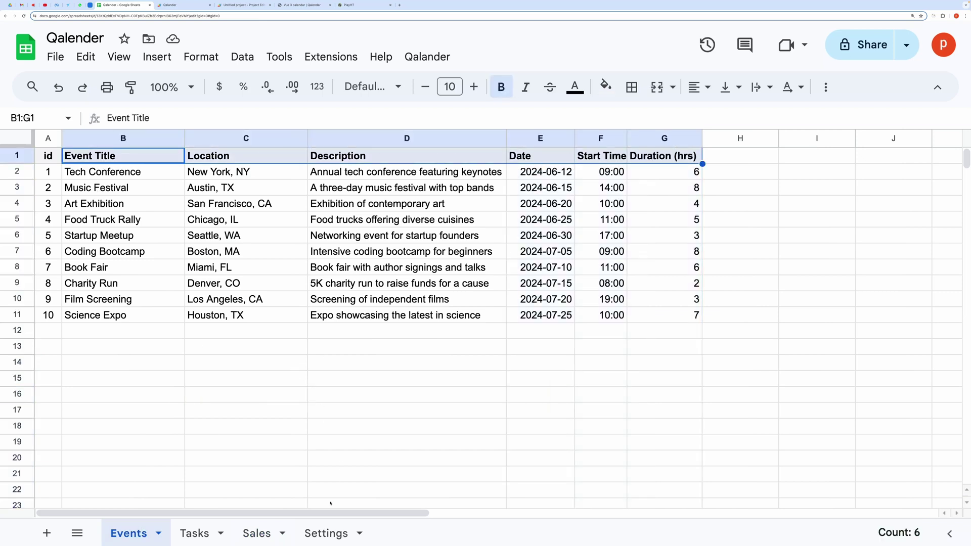
- On the Settings sheet, set the A2 source sheet to Events
click(320, 540)
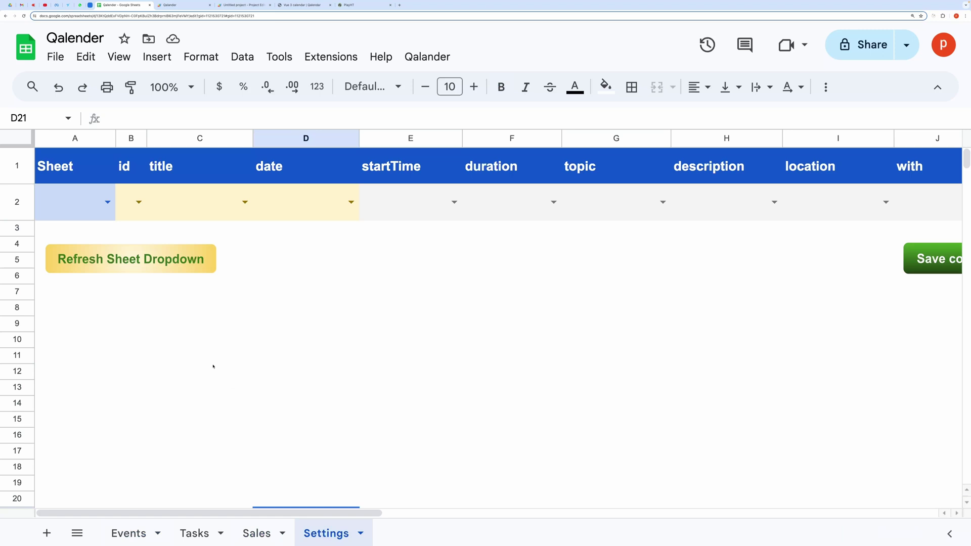
key(ctrl+minus)
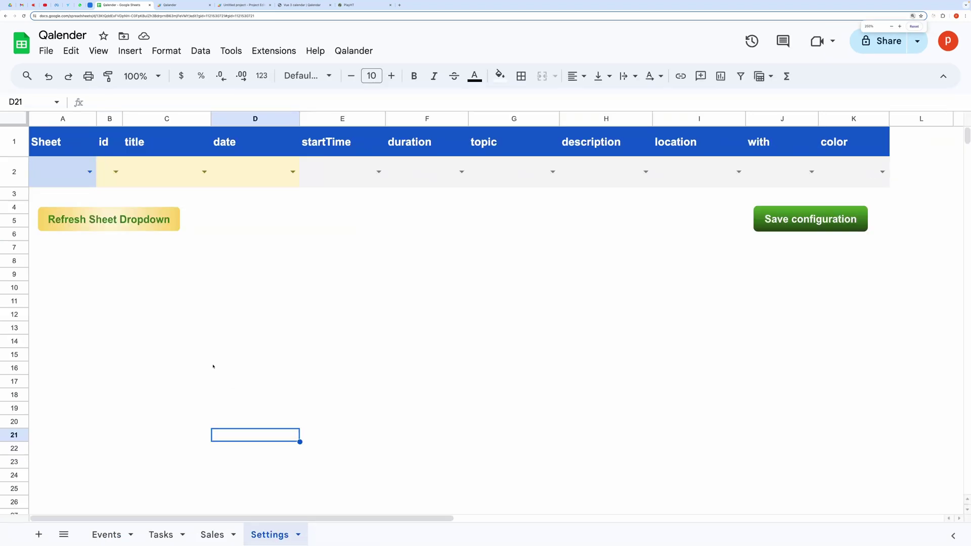
click(90, 172)
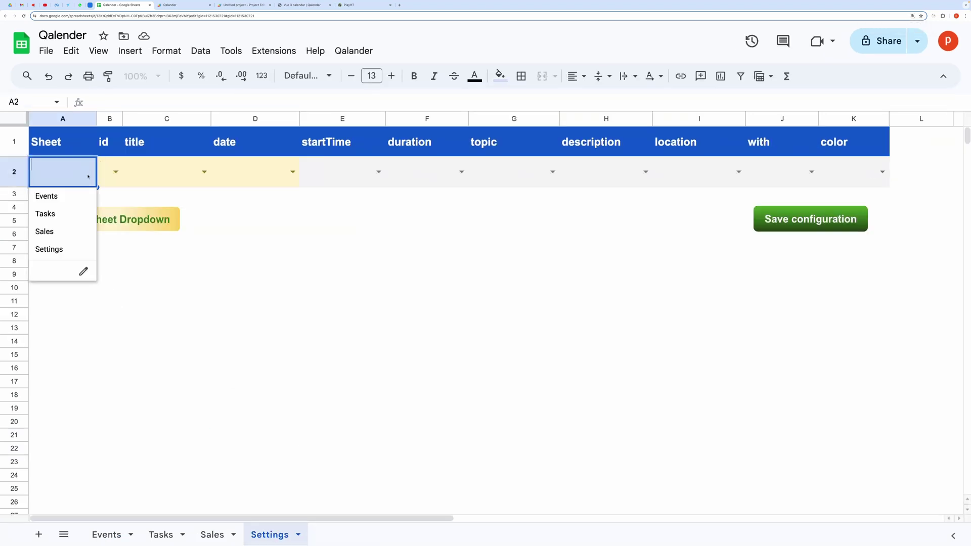
click(50, 199)
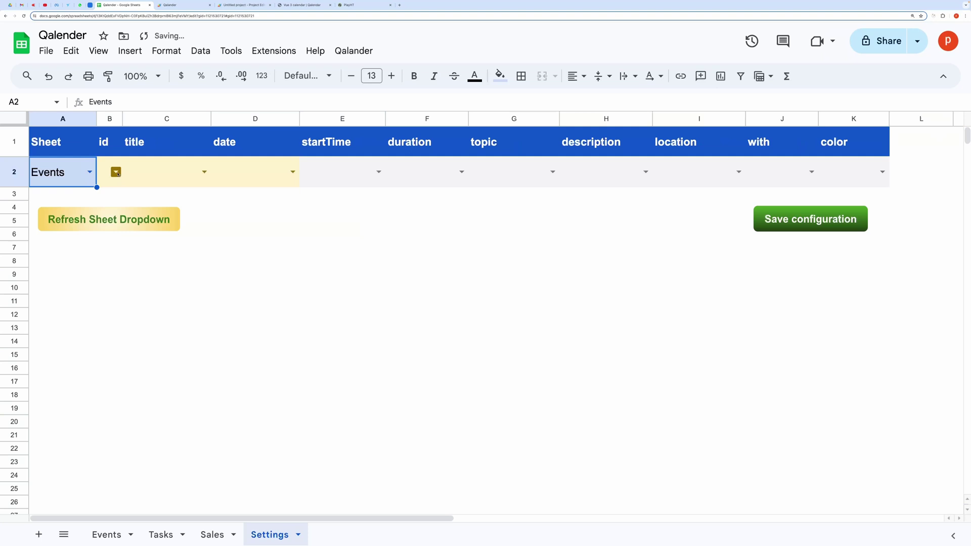
- Check the title and date mapping dropdowns without picking, then select B2:D2
drag(114, 180, 864, 148)
click(203, 173)
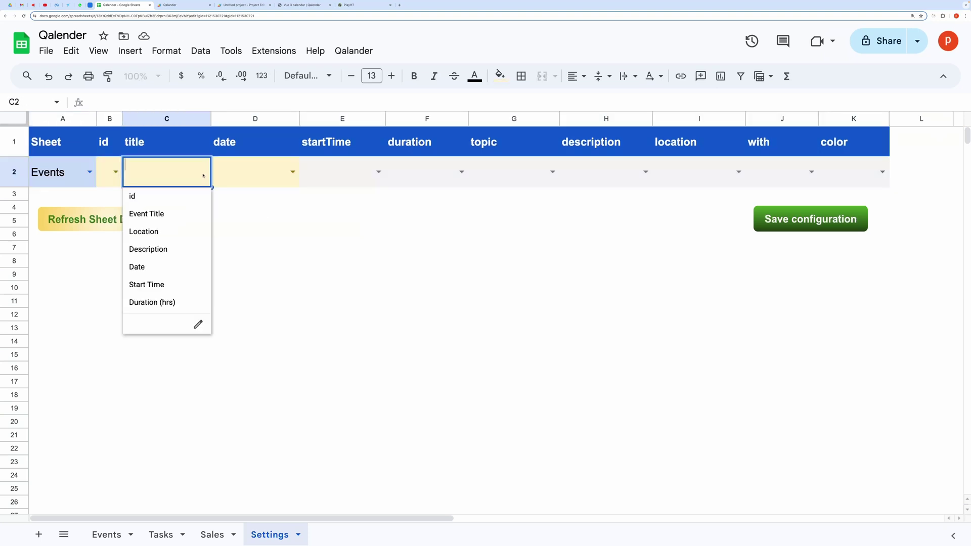
click(292, 172)
click(430, 262)
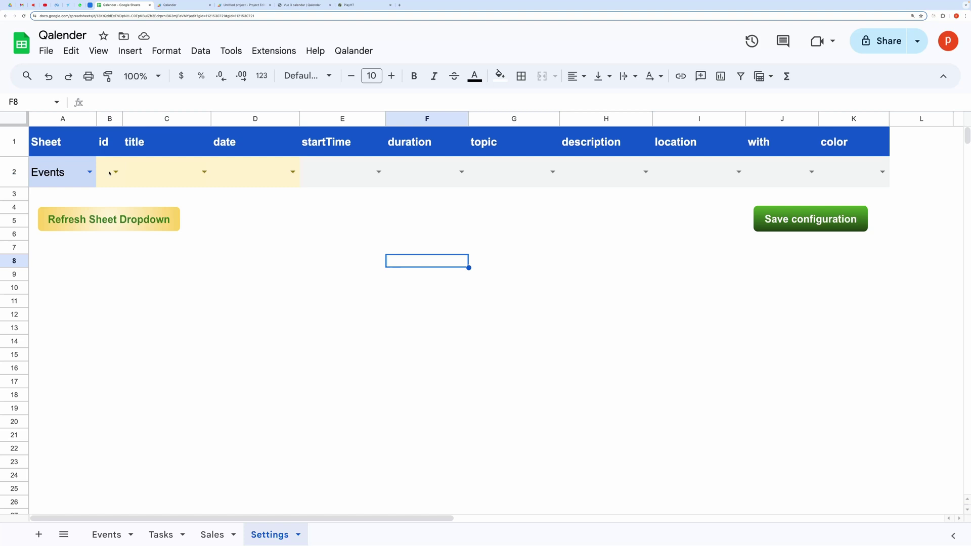
drag(117, 176, 266, 181)
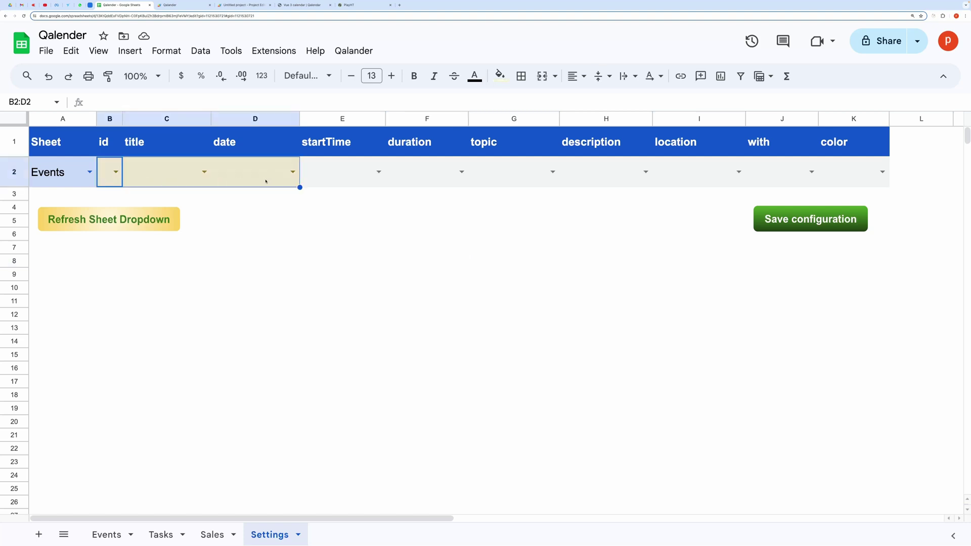
- Map B2–F2 to id, Event Title, Date, Start Time and Duration (hrs)
click(235, 213)
click(116, 172)
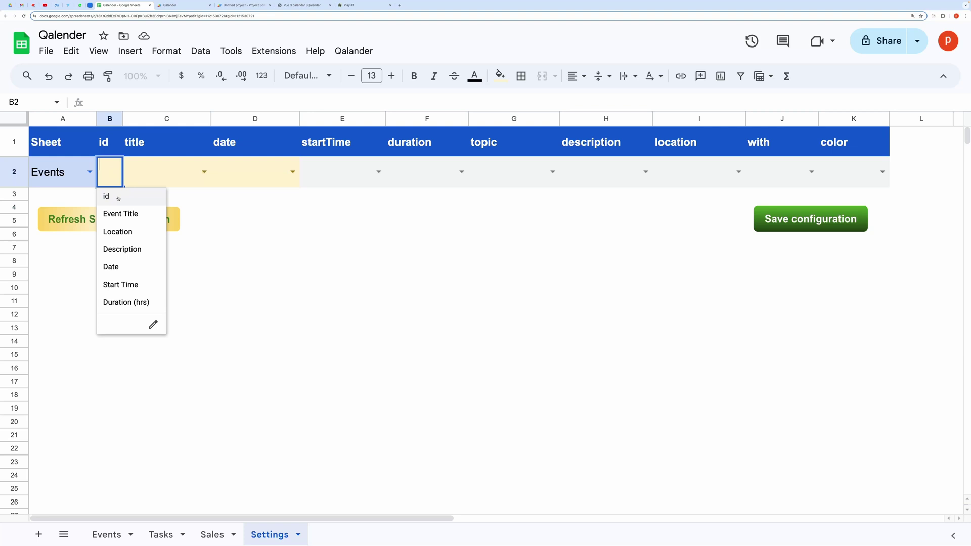
click(106, 197)
click(205, 172)
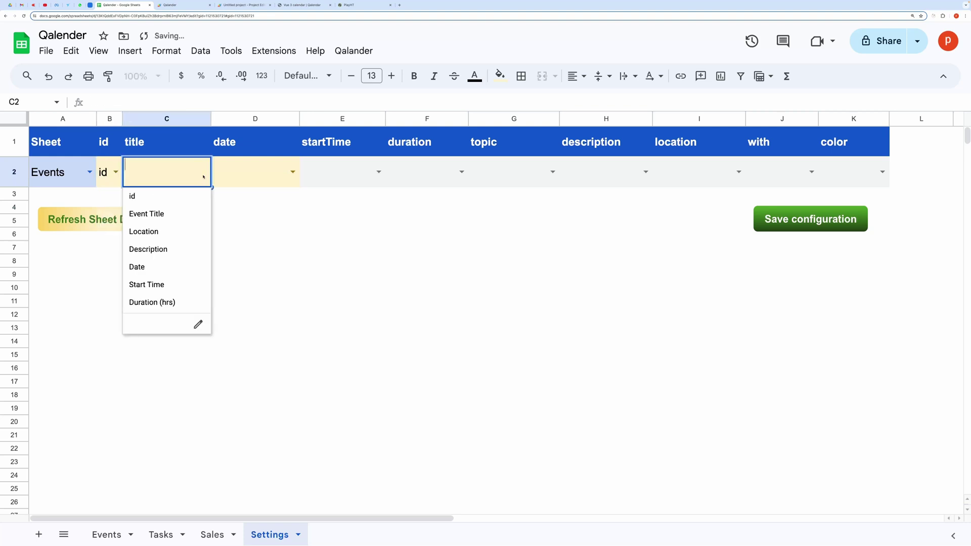
click(180, 213)
click(293, 172)
click(242, 267)
click(378, 172)
click(324, 284)
click(462, 171)
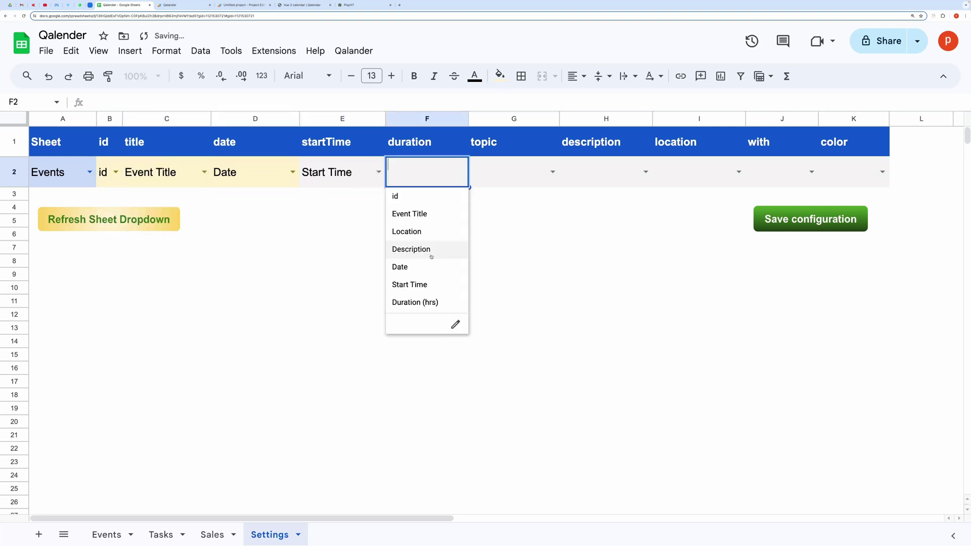
click(412, 301)
- Map I2 to Location, leave J2 empty, and save the Events configuration
click(553, 173)
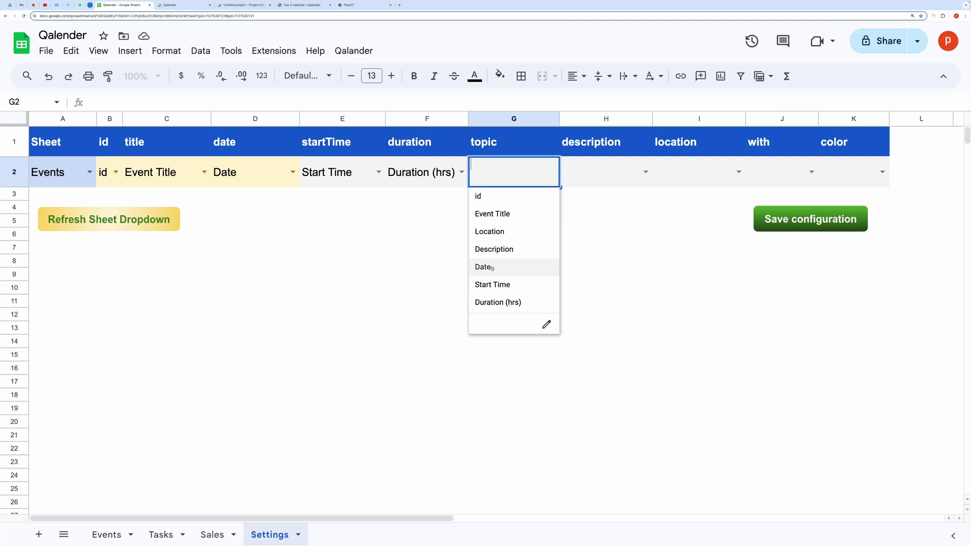
click(730, 175)
click(703, 232)
click(812, 172)
click(699, 234)
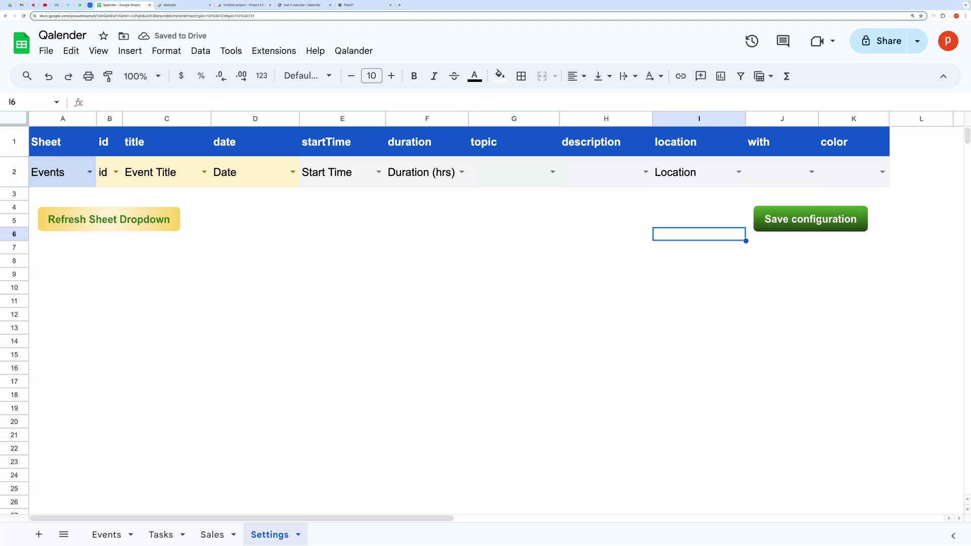
click(814, 225)
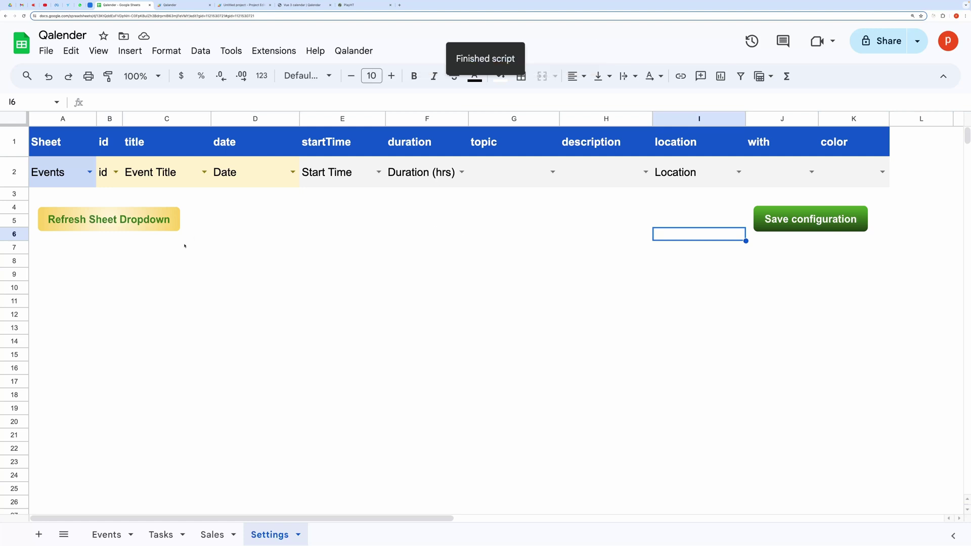
click(182, 260)
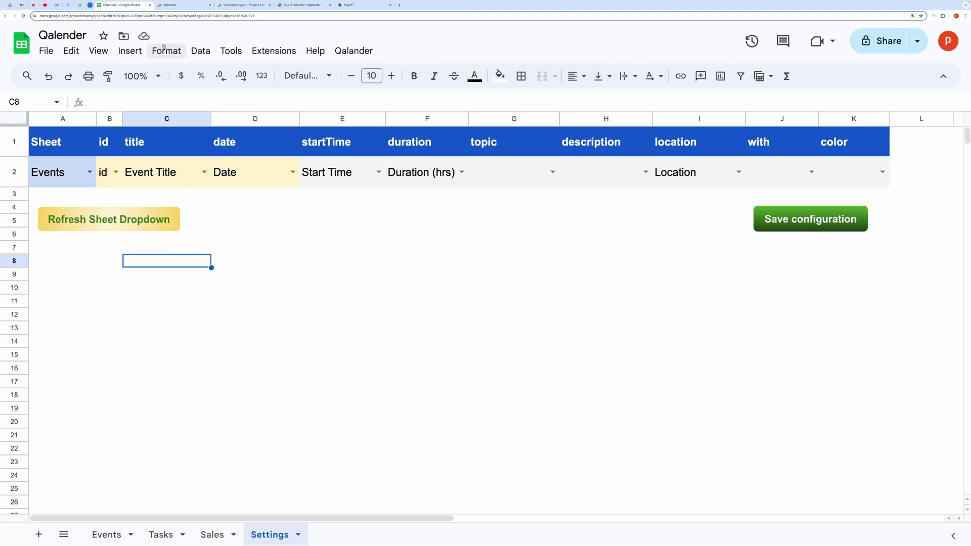
click(354, 50)
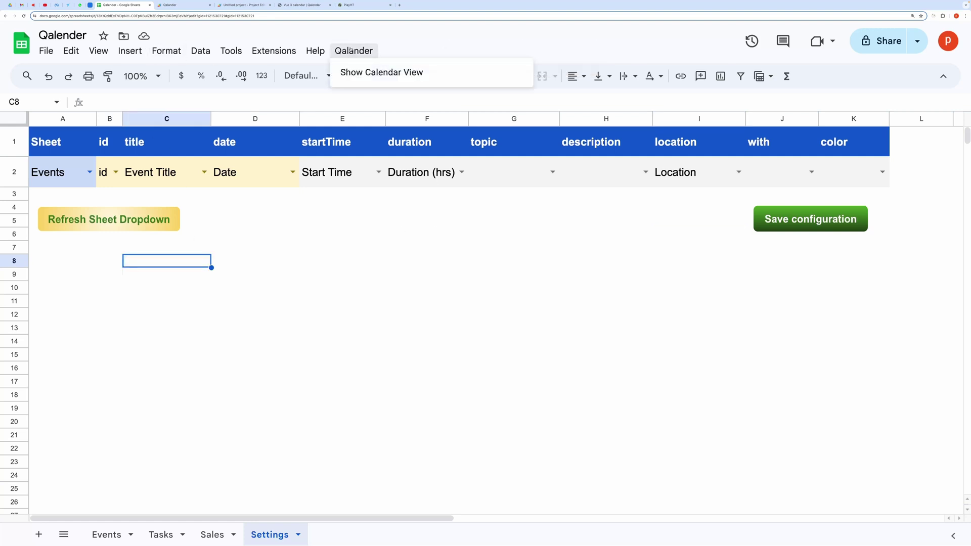
click(366, 80)
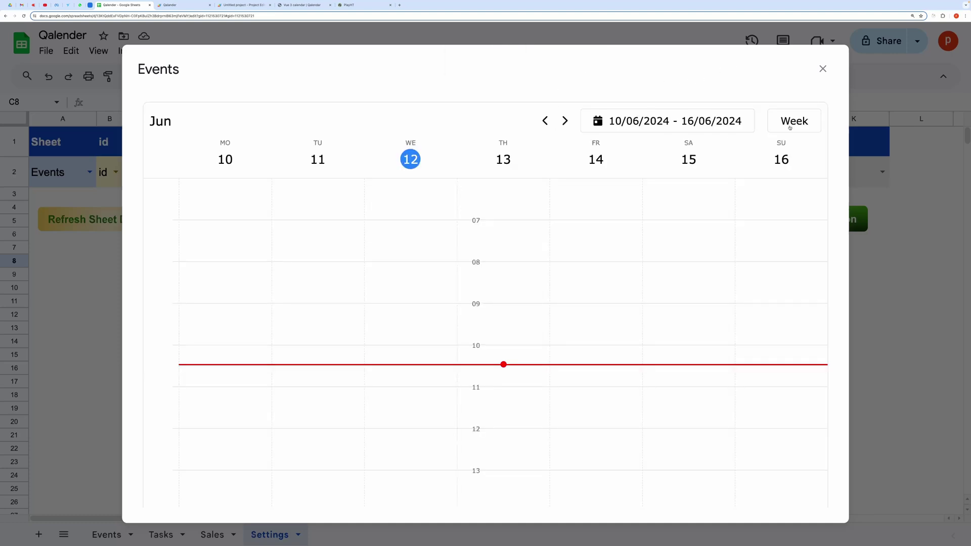
click(790, 128)
click(786, 176)
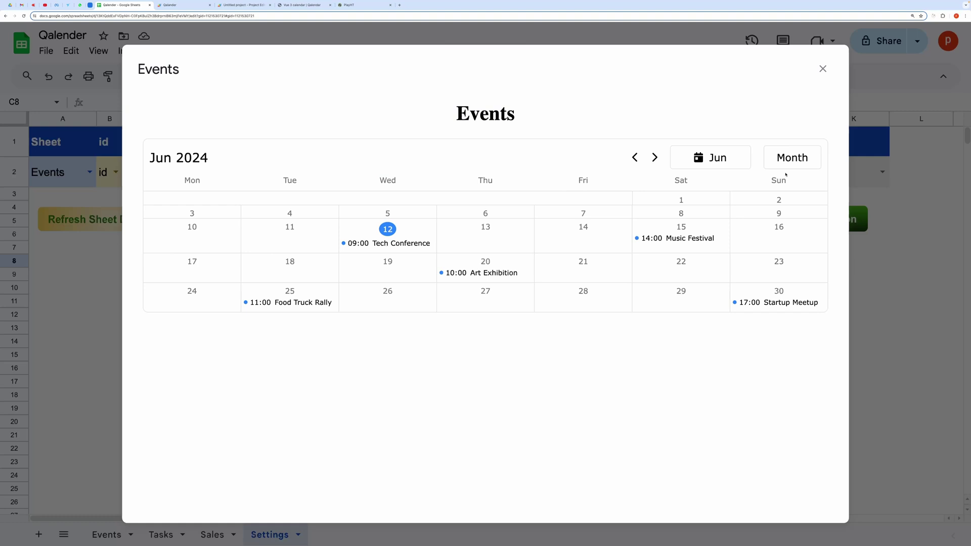
click(678, 238)
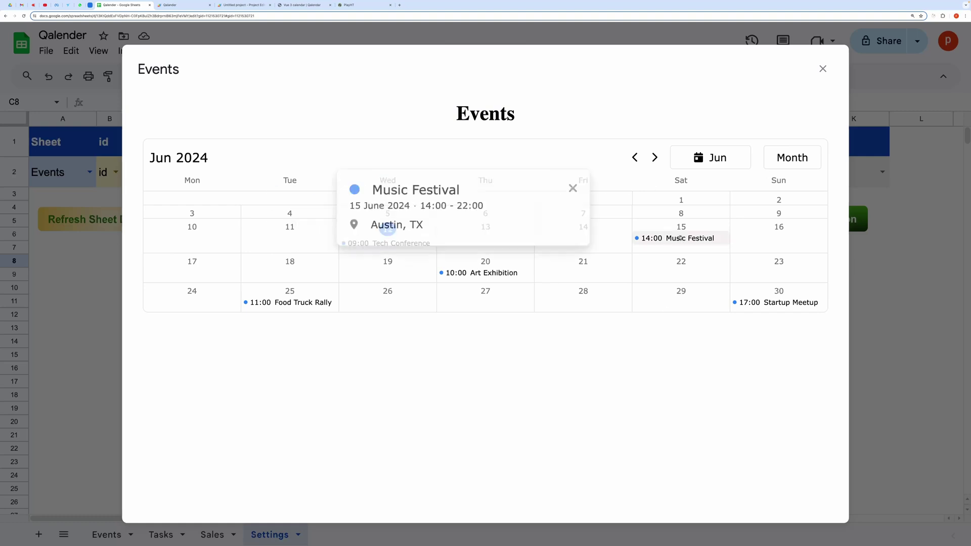
click(480, 273)
click(390, 243)
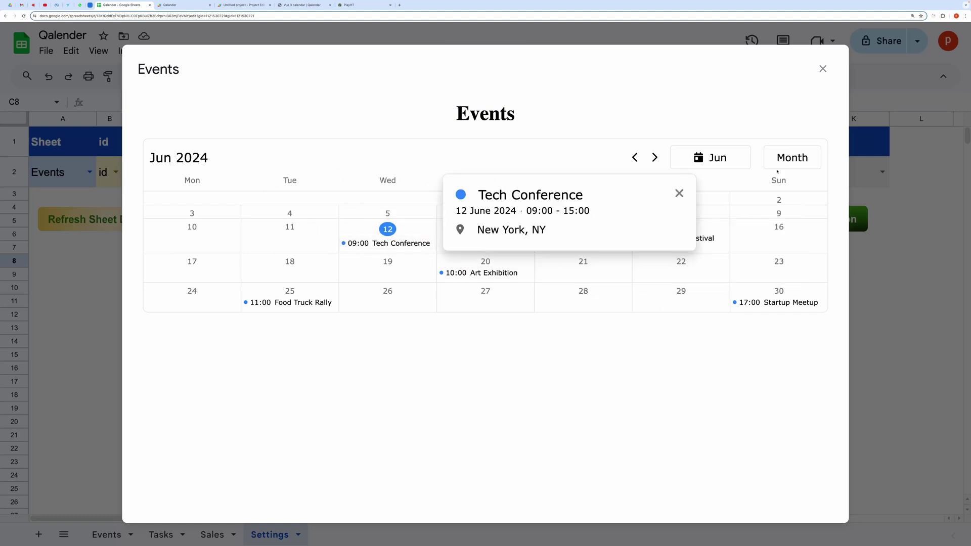
click(791, 157)
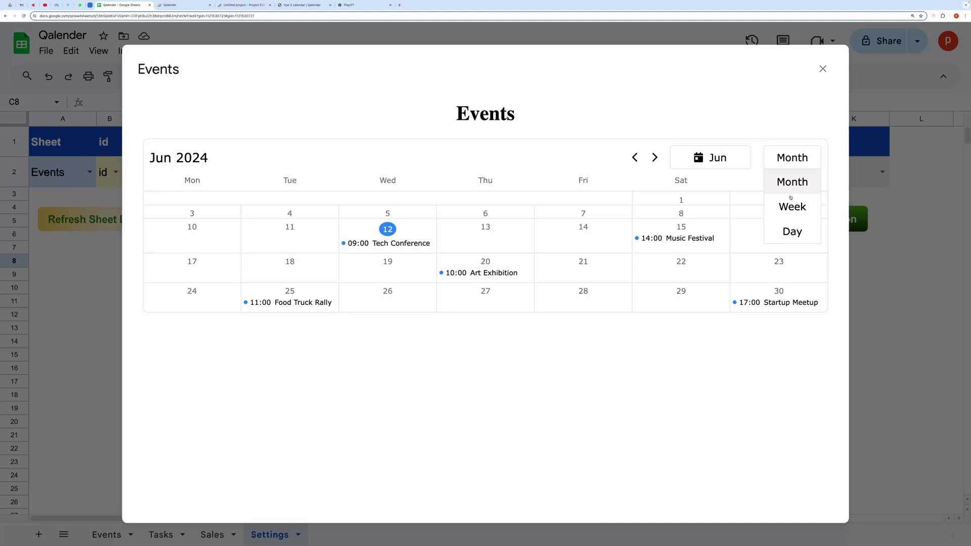
click(791, 199)
click(794, 158)
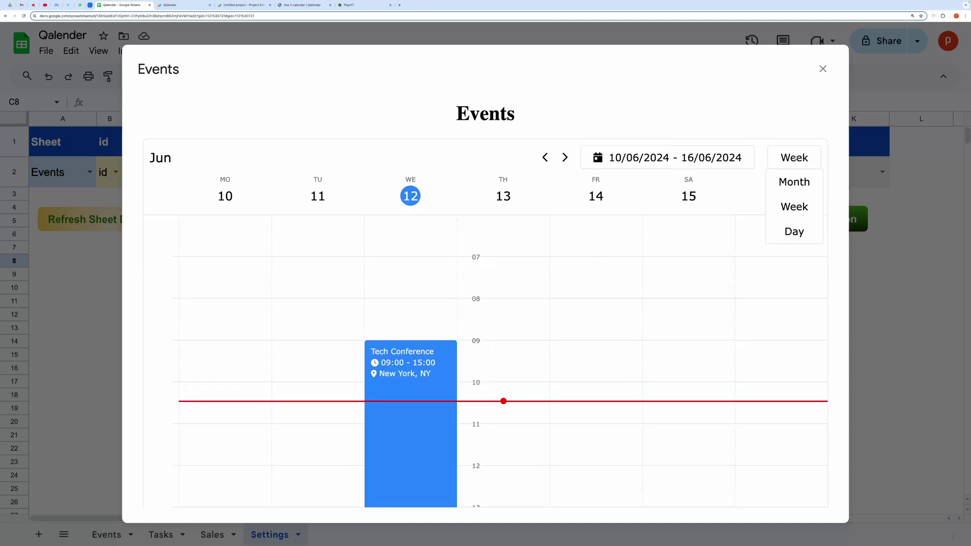
click(799, 231)
click(797, 158)
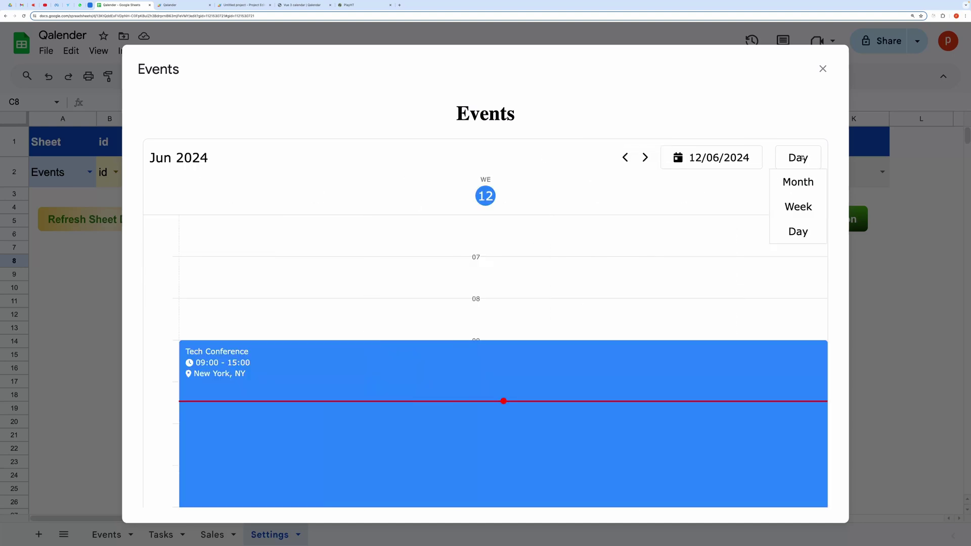
click(798, 182)
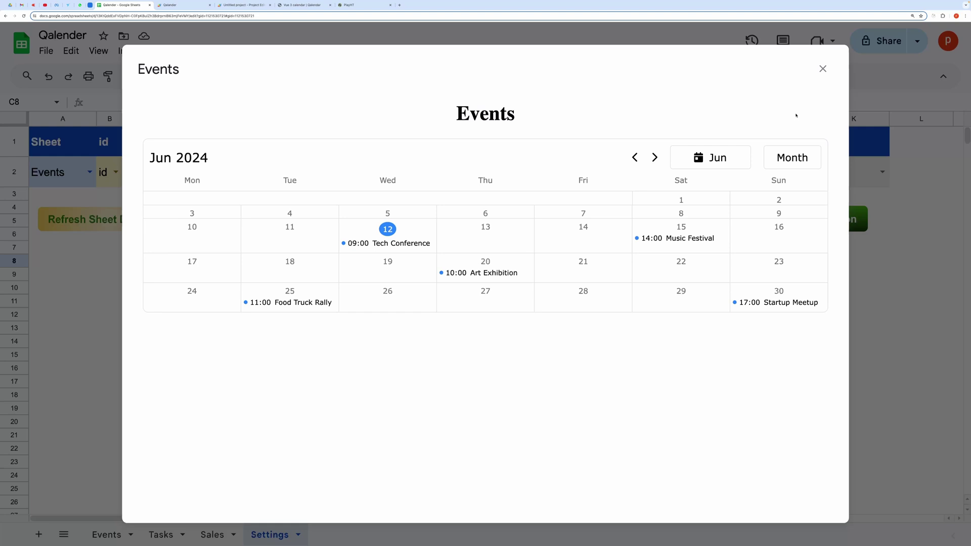
- Close the calendar view, clear the Settings mapping row, and review the Tasks sheet columns
click(823, 68)
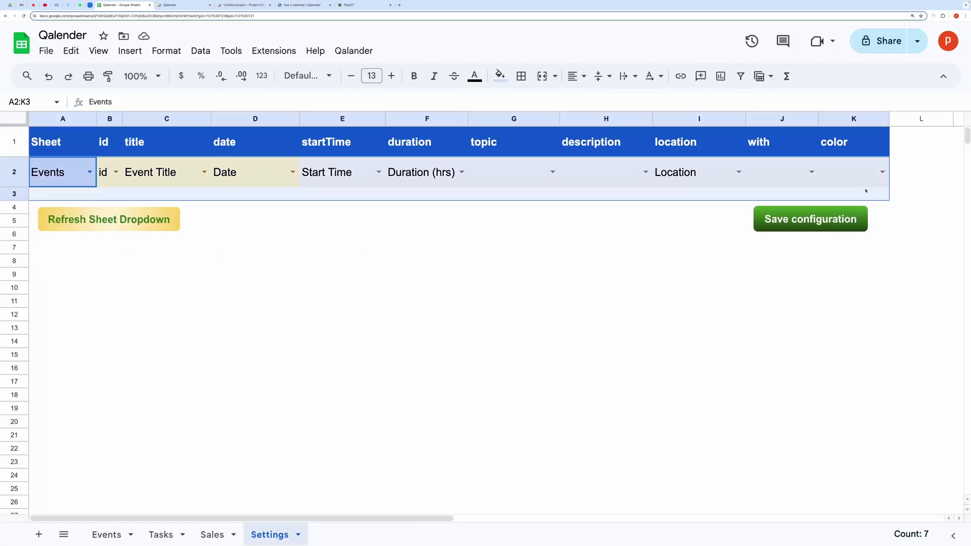
key(Delete)
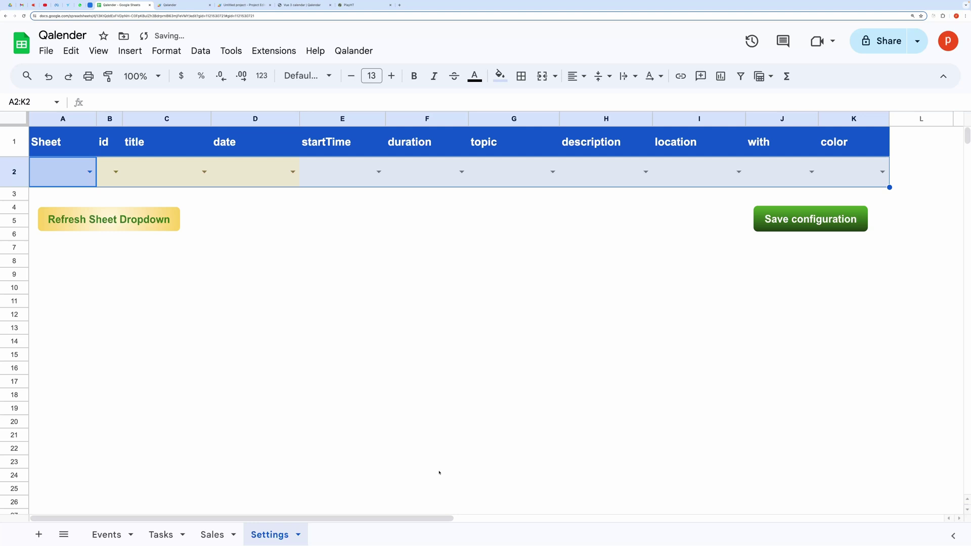
click(160, 535)
click(267, 248)
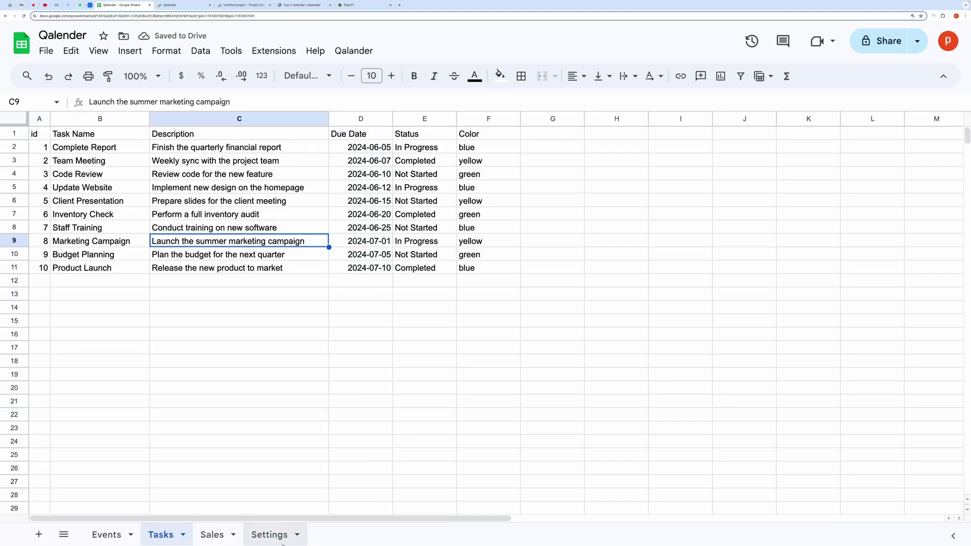
click(270, 534)
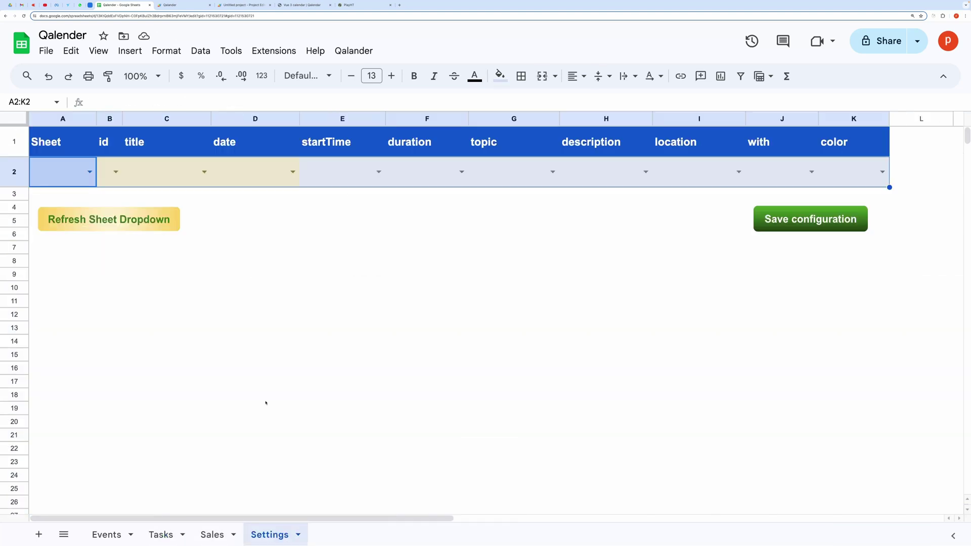
- Set A2 to Tasks and map id, Task Name as title, and Due Date as date
click(90, 172)
click(45, 213)
click(115, 171)
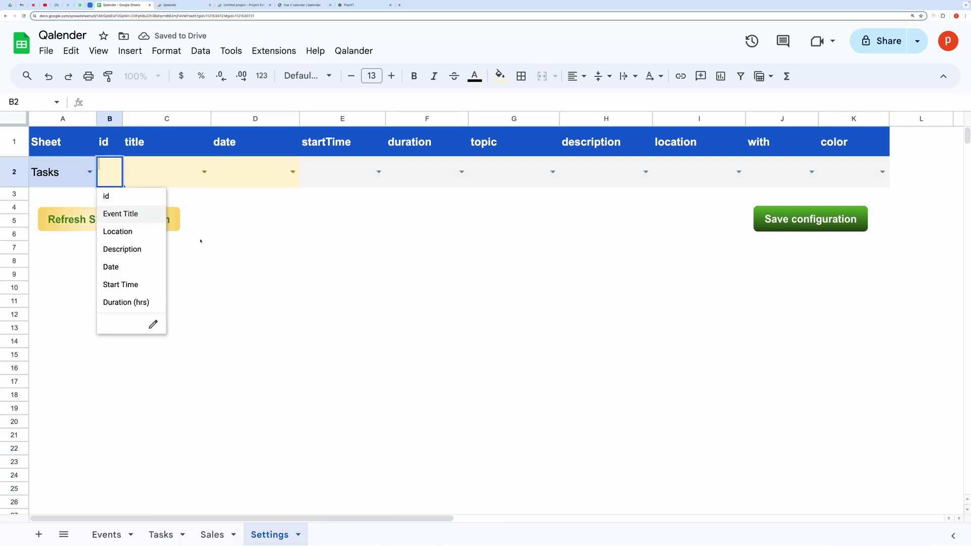
click(122, 213)
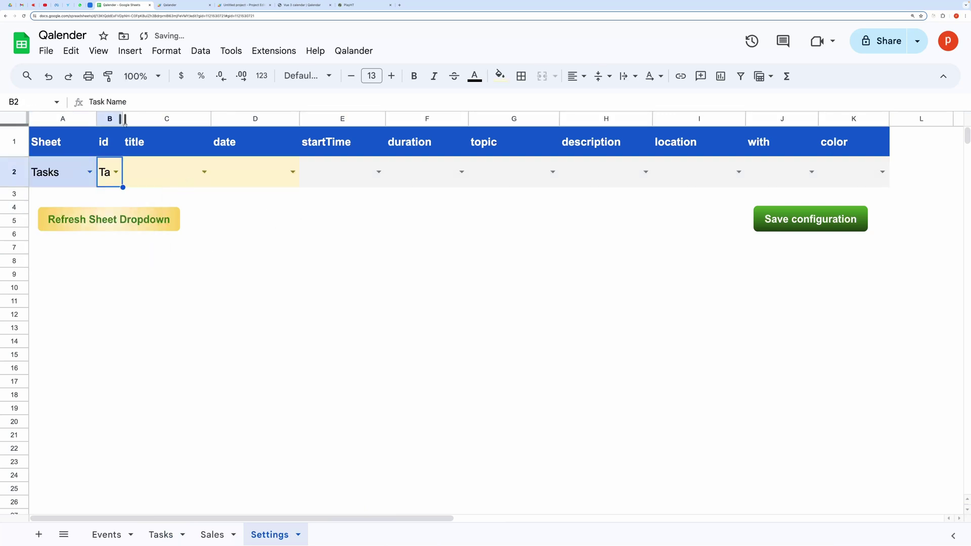
click(115, 172)
click(109, 198)
click(204, 172)
click(152, 215)
click(293, 172)
click(230, 249)
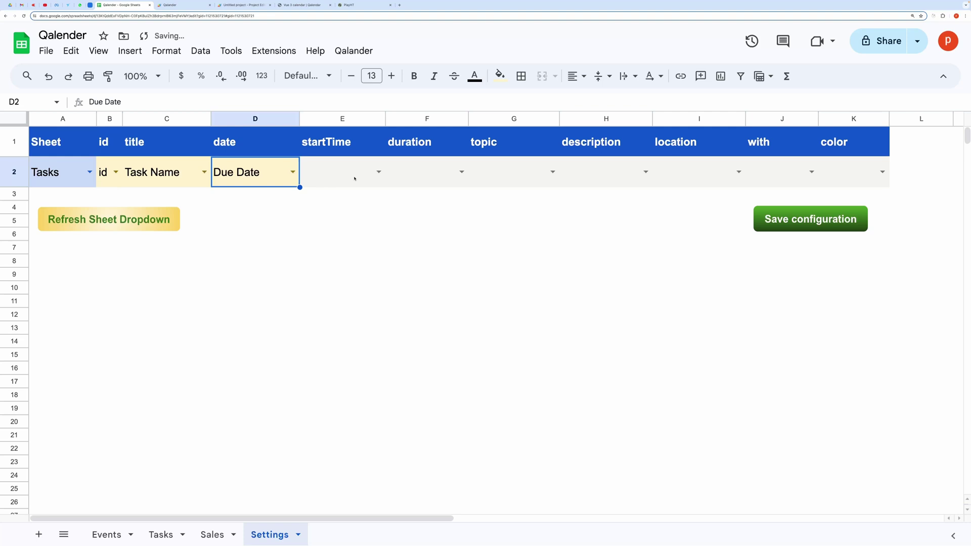
- Map K2 to Color and G2 to Status, then save the Tasks configuration
click(882, 170)
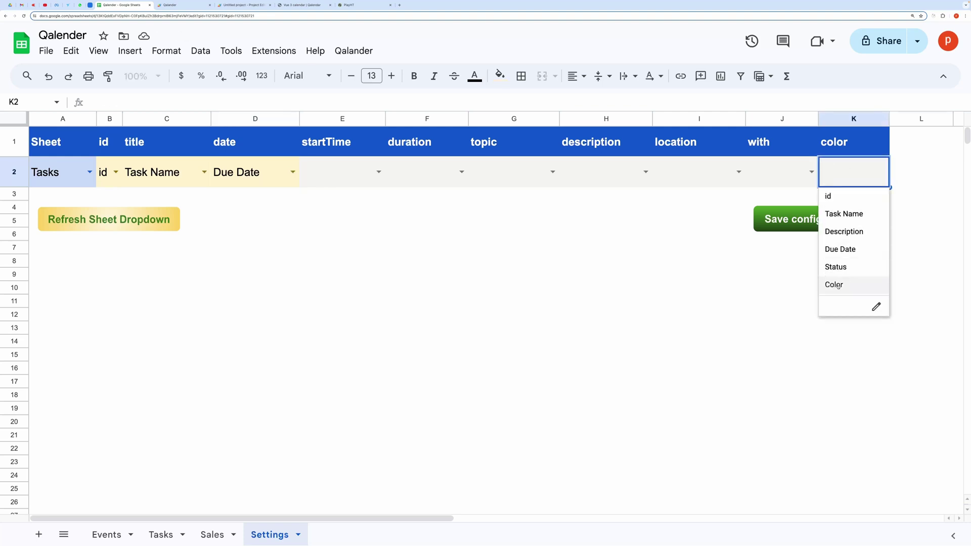
click(834, 285)
click(560, 172)
click(552, 172)
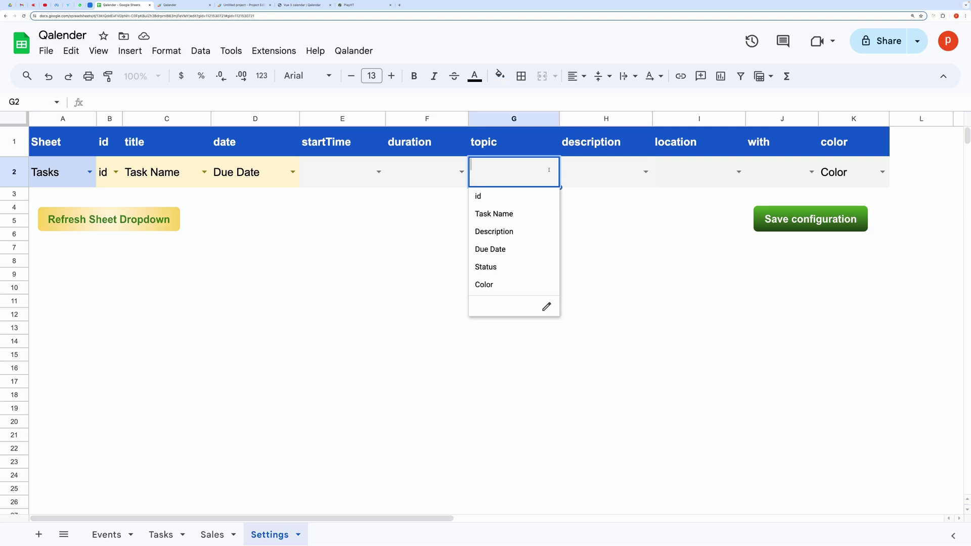
click(519, 268)
click(574, 258)
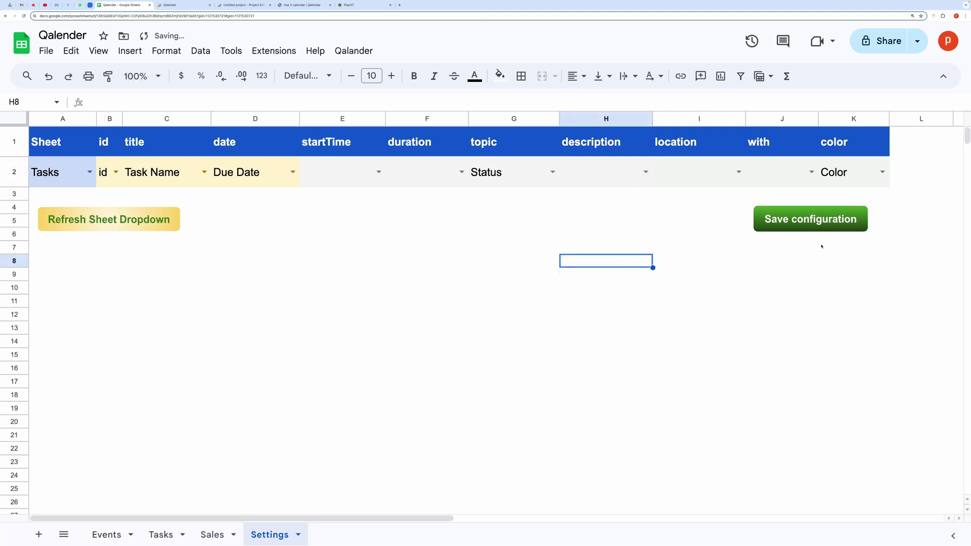
click(824, 221)
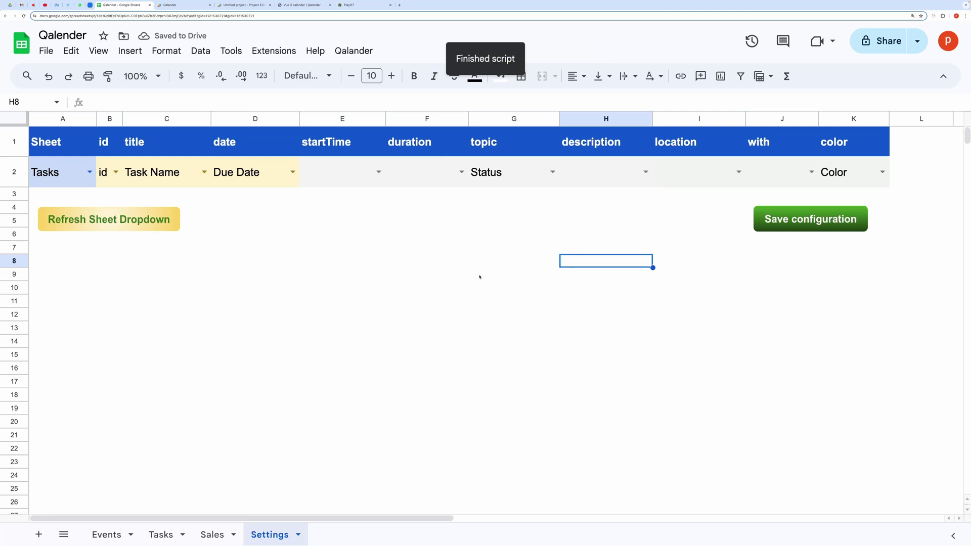
click(354, 51)
click(361, 70)
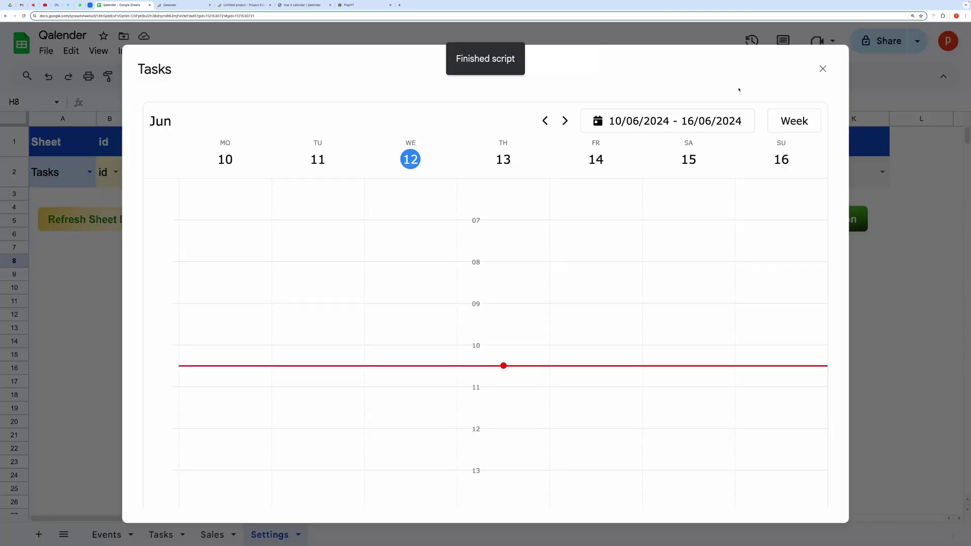
click(793, 158)
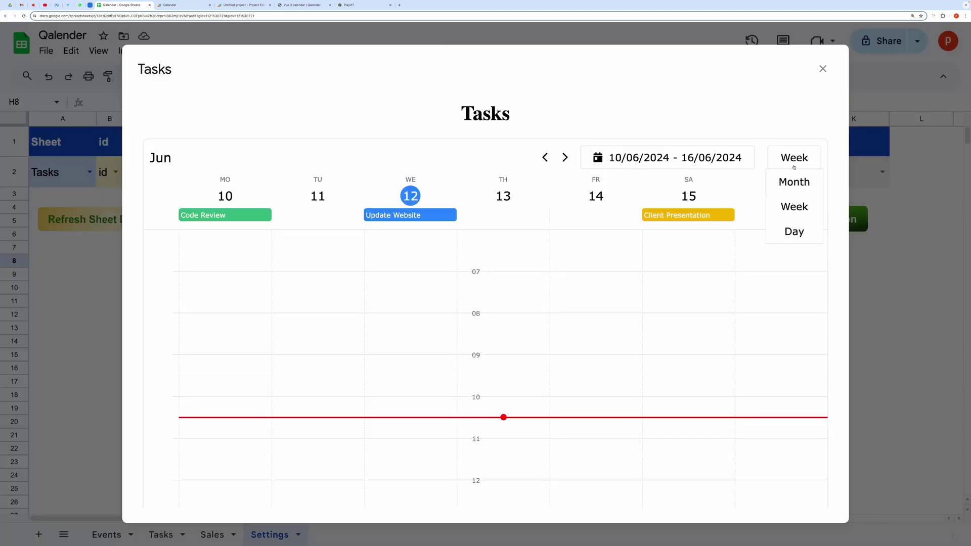
click(794, 182)
click(554, 224)
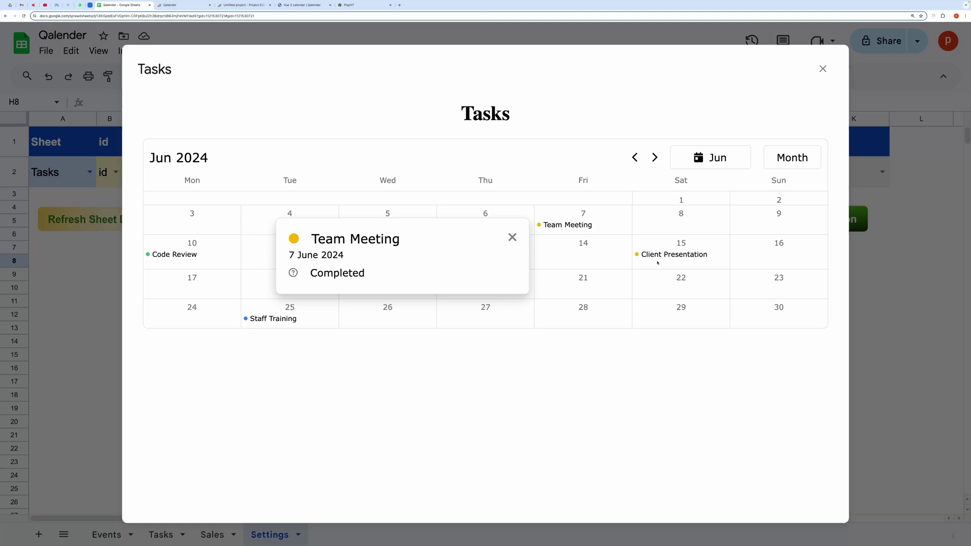
click(674, 254)
click(473, 289)
click(273, 318)
click(381, 226)
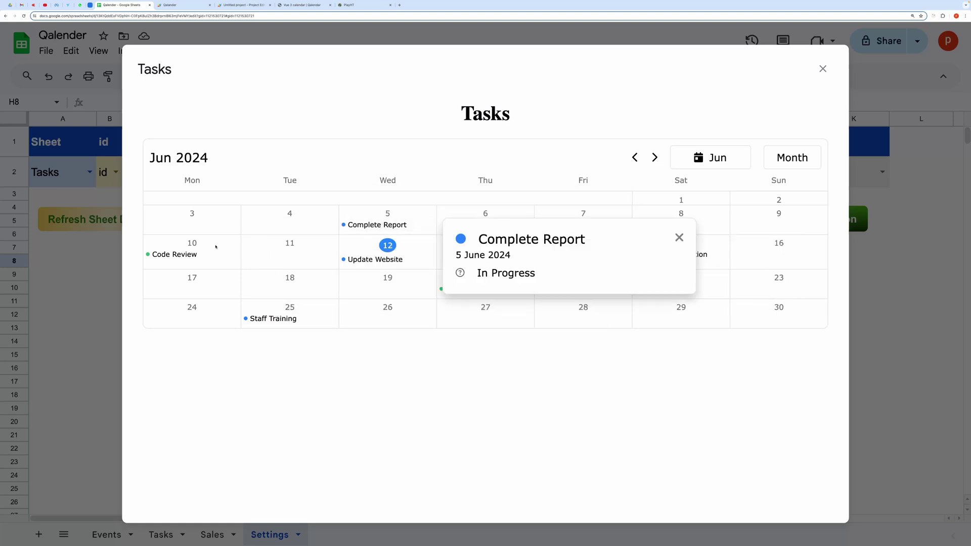
click(793, 157)
click(773, 206)
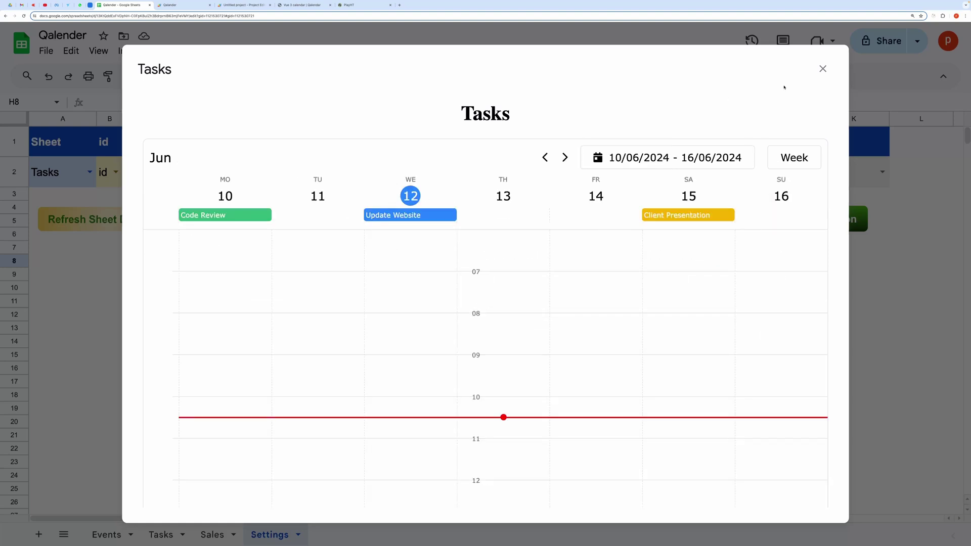
click(823, 69)
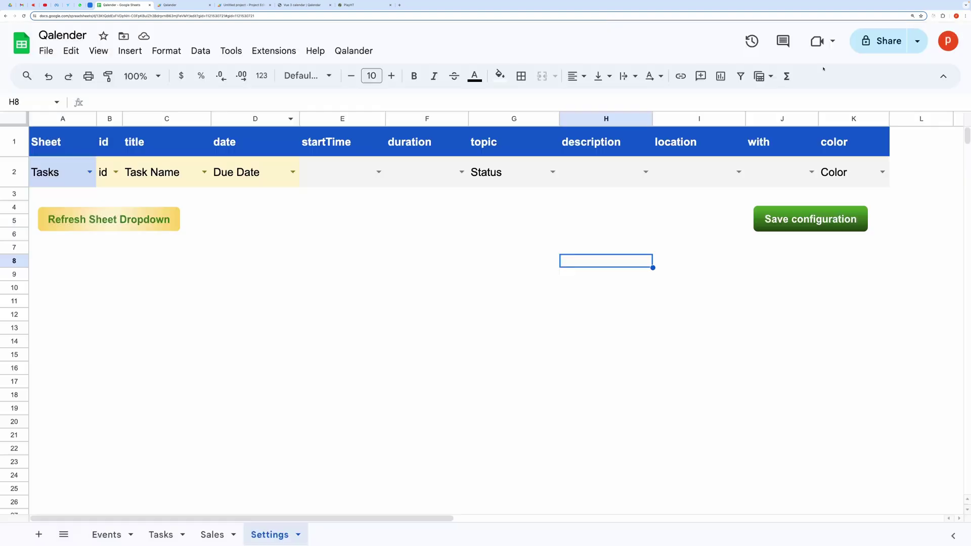
click(318, 268)
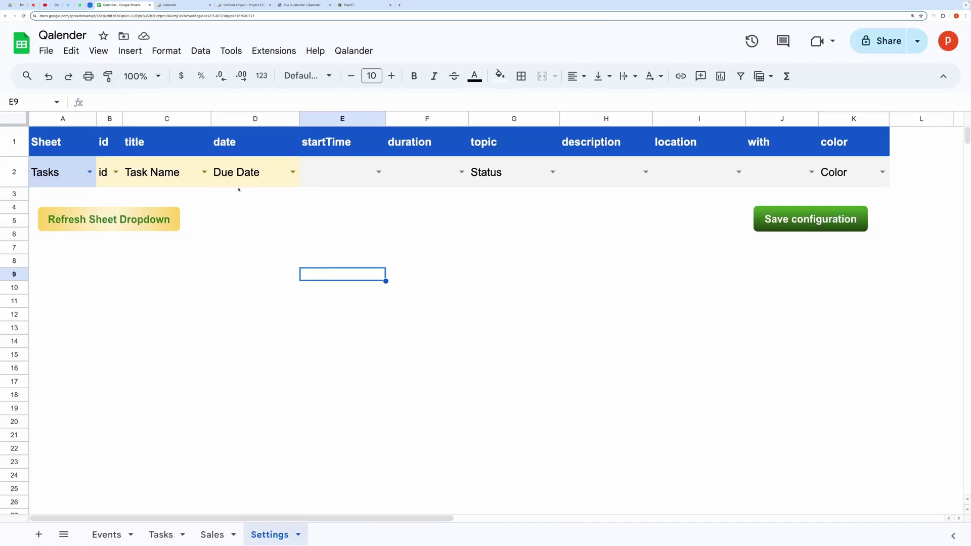
click(188, 6)
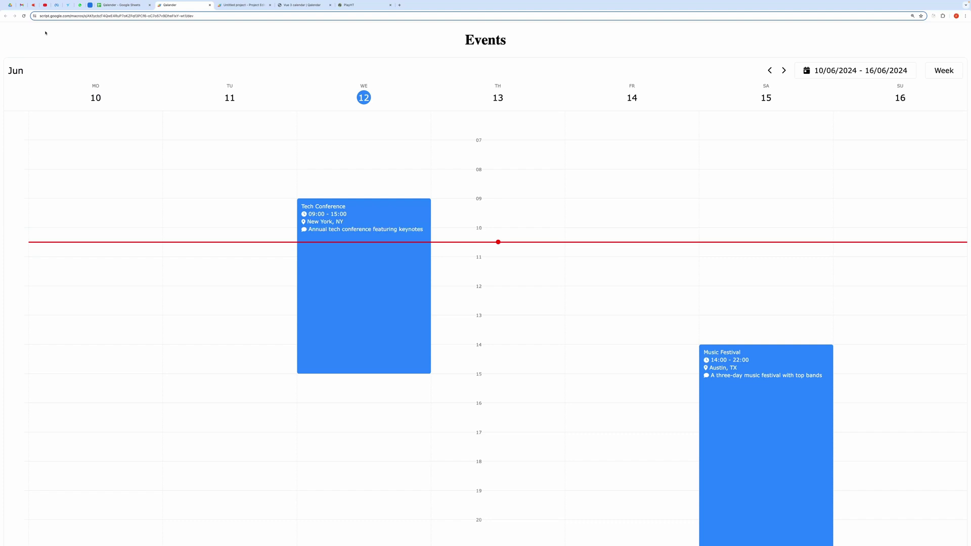
click(23, 15)
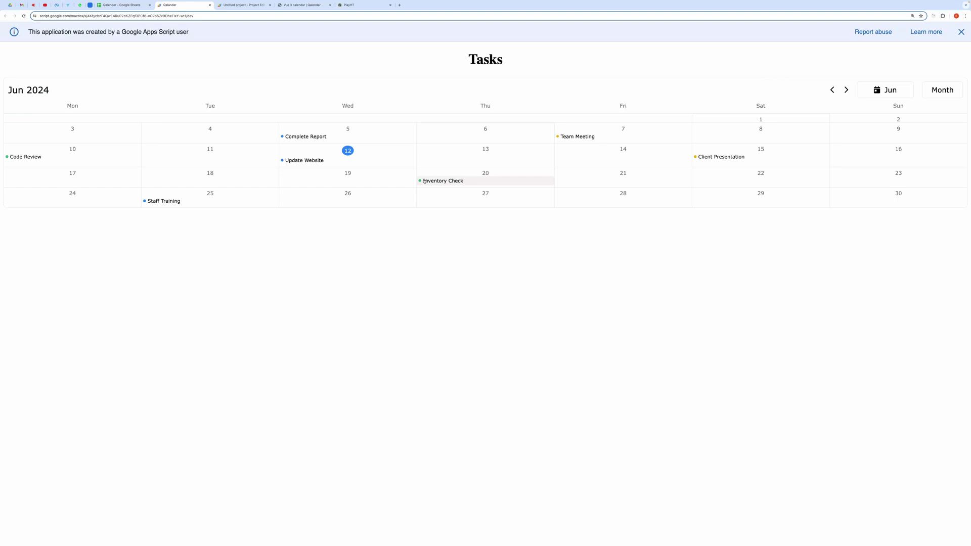
key(ctrl+plus)
key(ctrl+plus)
click(339, 283)
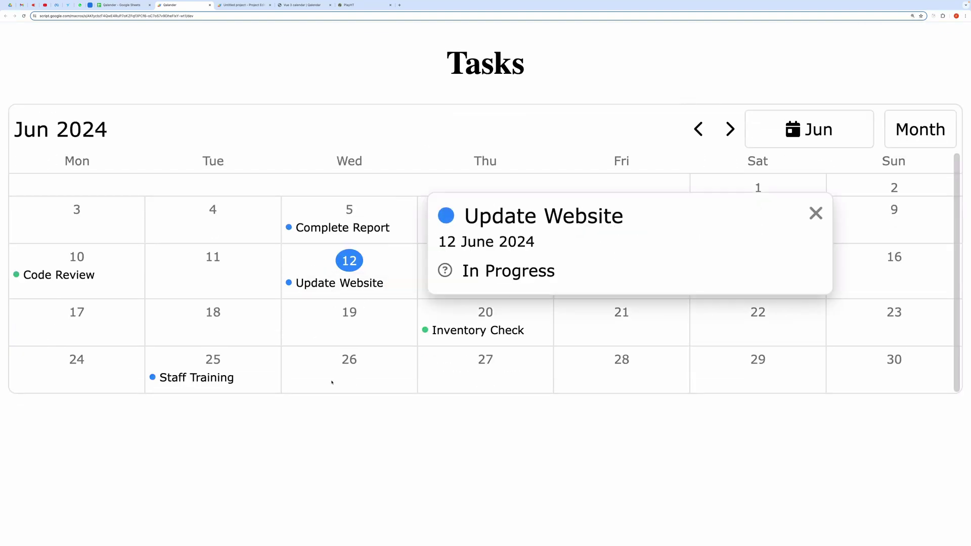
- Replace the Tasks settings with Sales: id, Sales Amount as title, Sales Date as date; save
click(132, 6)
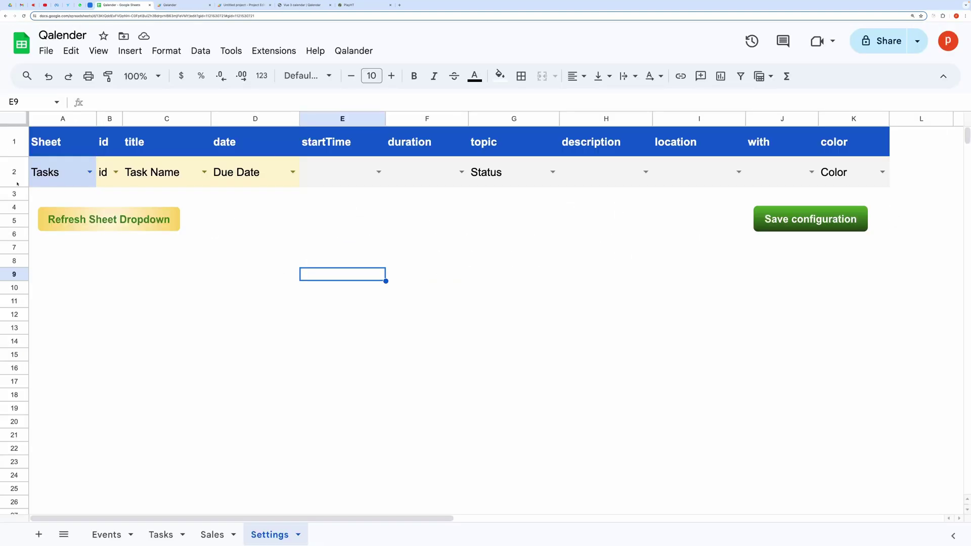
drag(76, 172, 853, 172)
key(Delete)
click(90, 172)
click(44, 231)
click(115, 172)
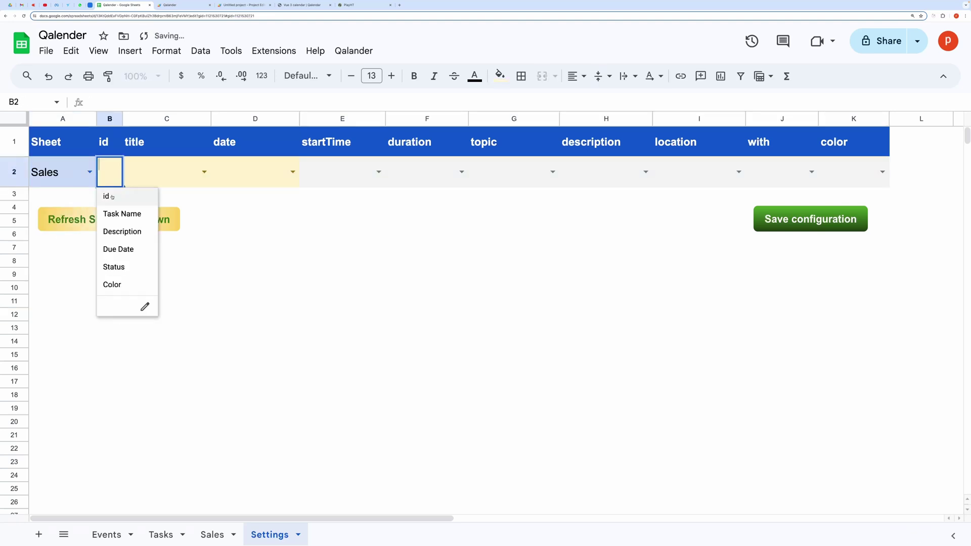
click(108, 197)
click(253, 247)
click(204, 172)
click(242, 214)
click(293, 172)
click(235, 231)
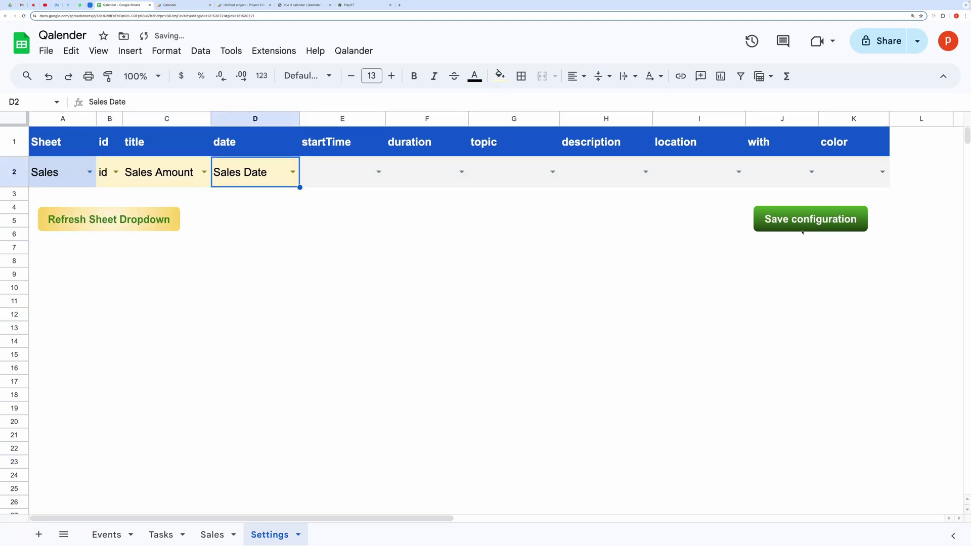
- Open the Sales calendar in month view and inspect the $230.50, $99.99 and $450.00 sales
click(354, 51)
click(359, 72)
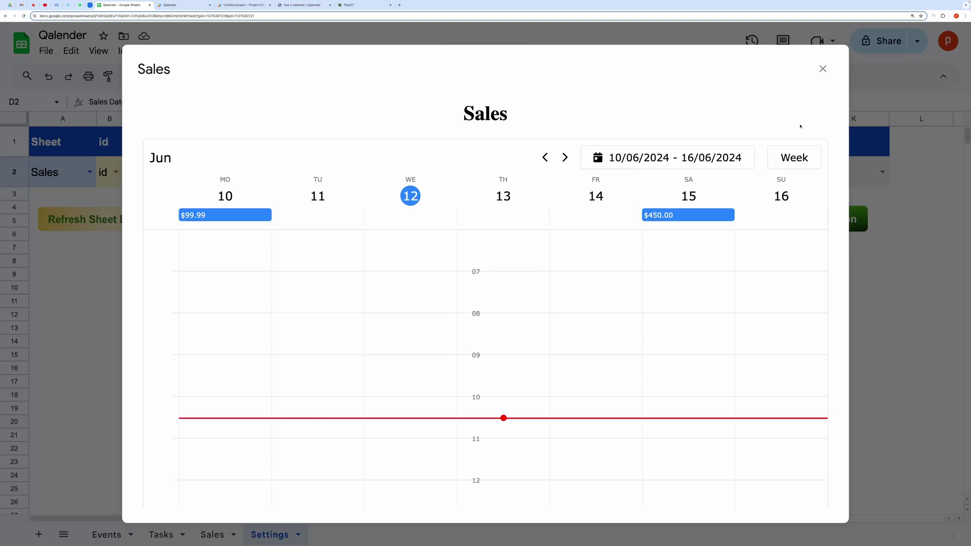
click(794, 157)
click(795, 182)
click(362, 240)
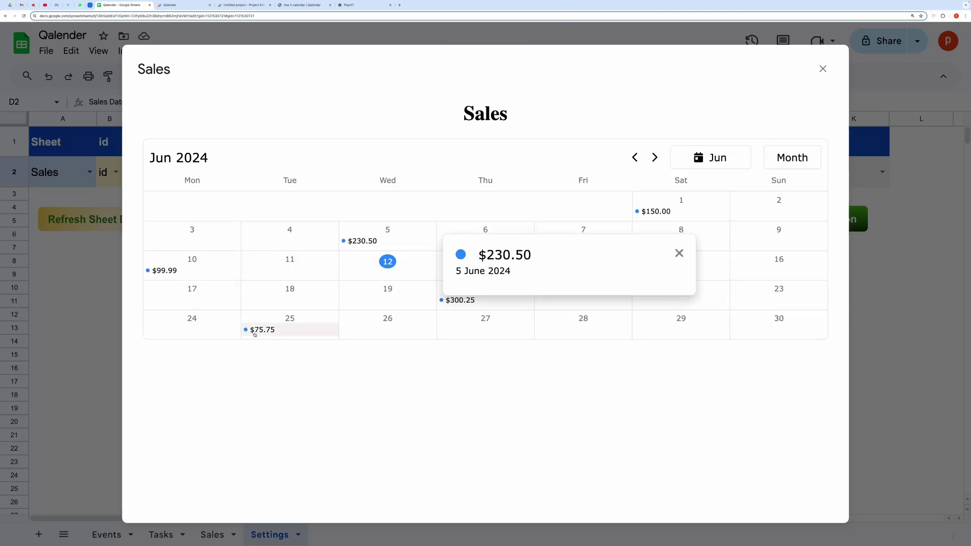
click(164, 270)
click(727, 276)
- Close the Sales calendar and make a copy of the Qalender spreadsheet via File > Make a copy
click(822, 68)
click(438, 347)
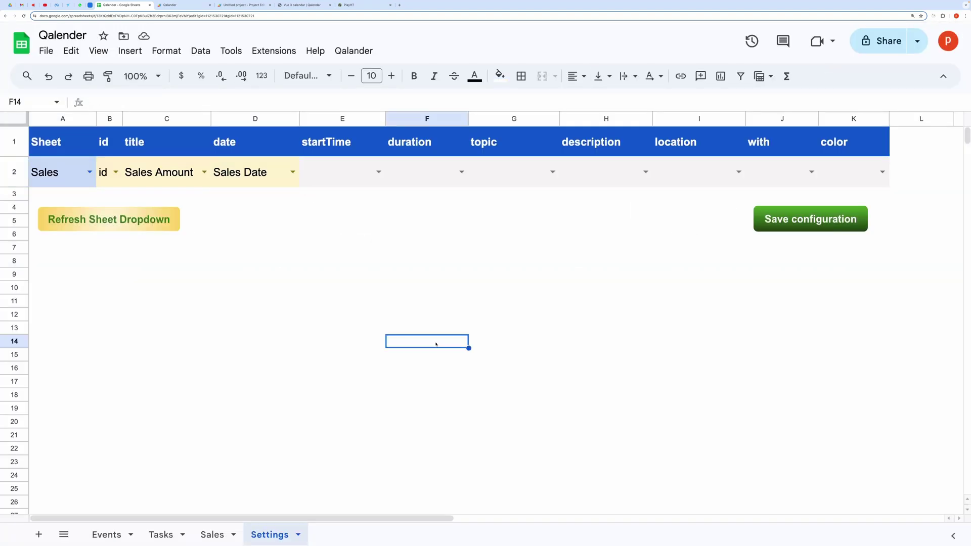
click(392, 272)
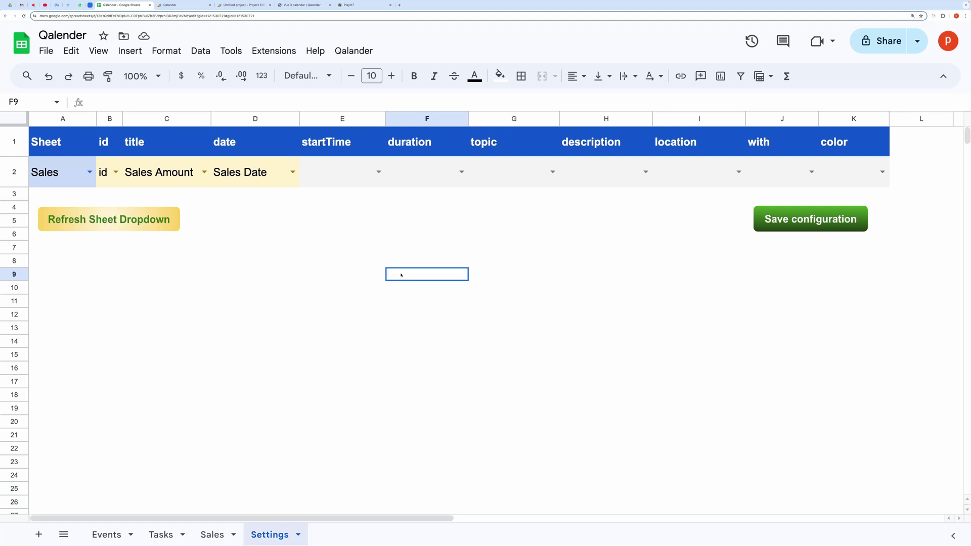
click(46, 51)
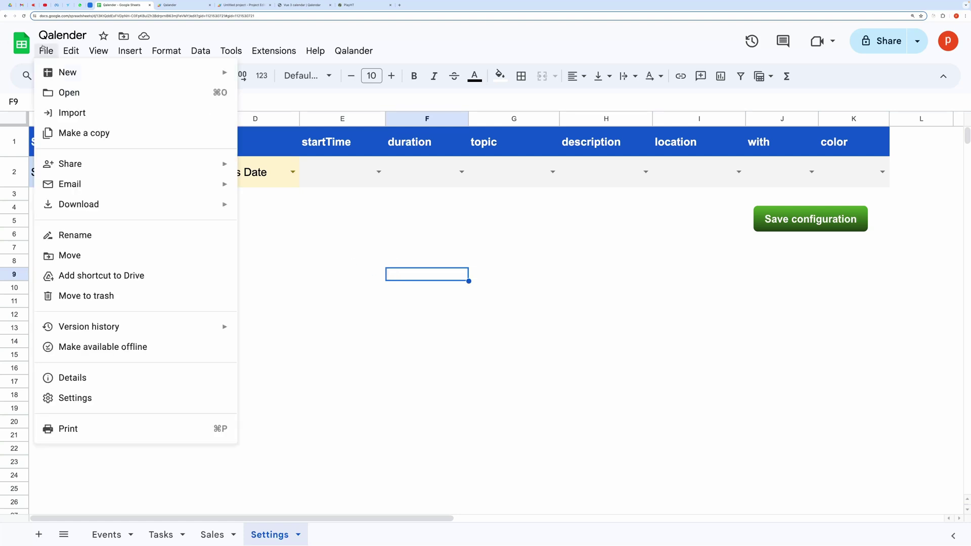
click(94, 135)
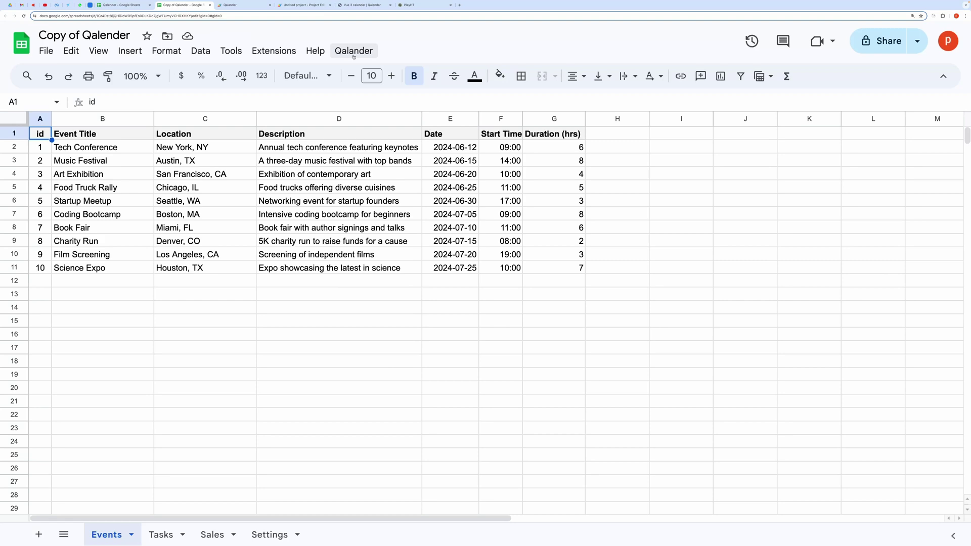
- Launch Show Calendar View in the copy and allow the unverified Untitled project script access
click(349, 51)
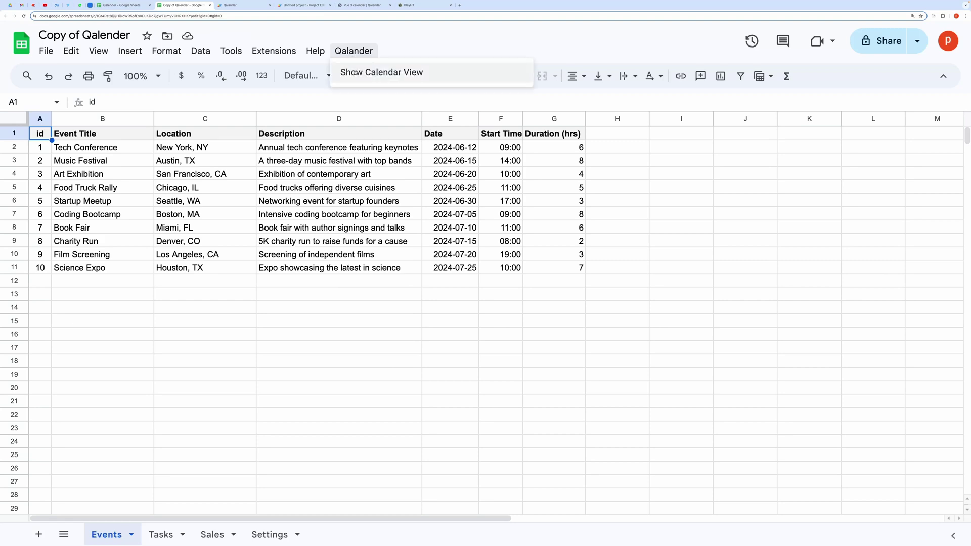
click(364, 71)
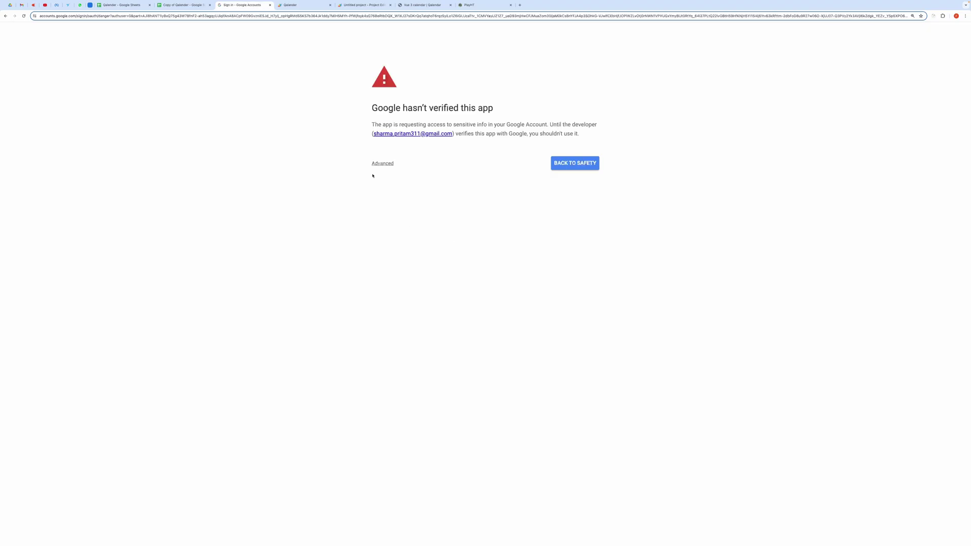
click(381, 164)
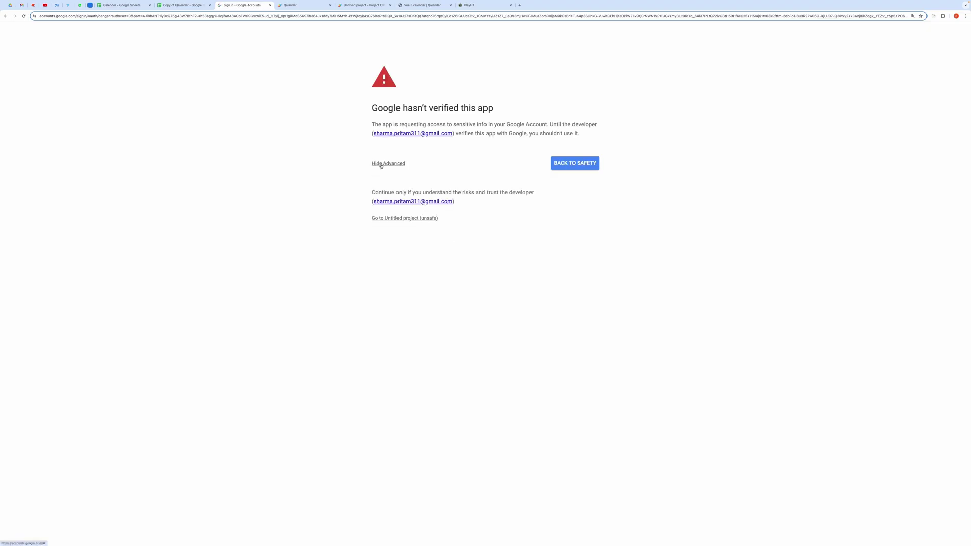
click(390, 219)
click(564, 361)
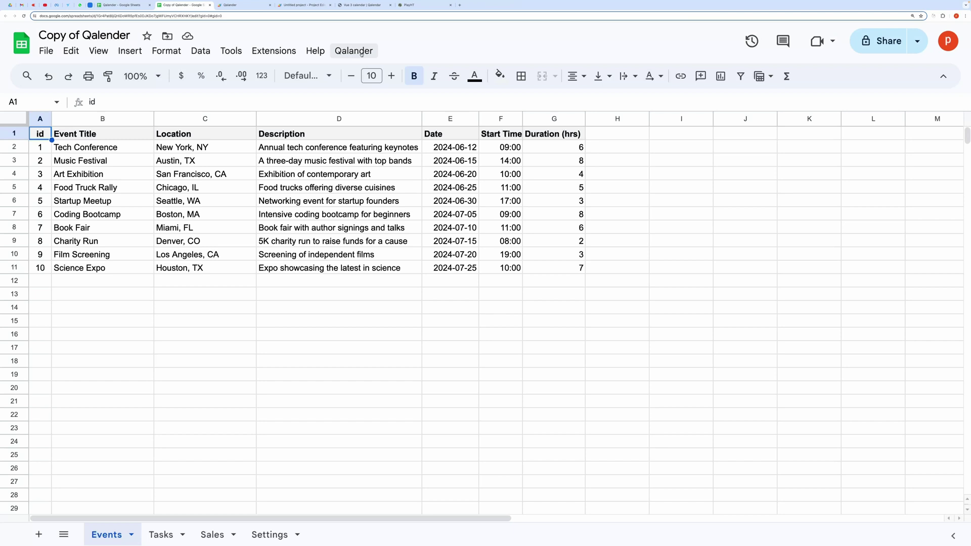
- Save the carried-over Sales configuration on the copy's Settings sheet
click(287, 535)
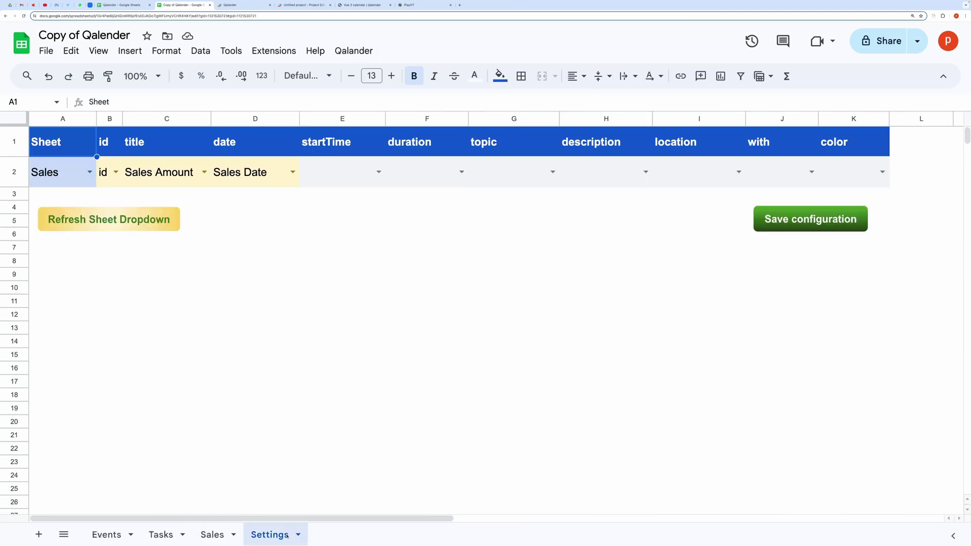
click(132, 292)
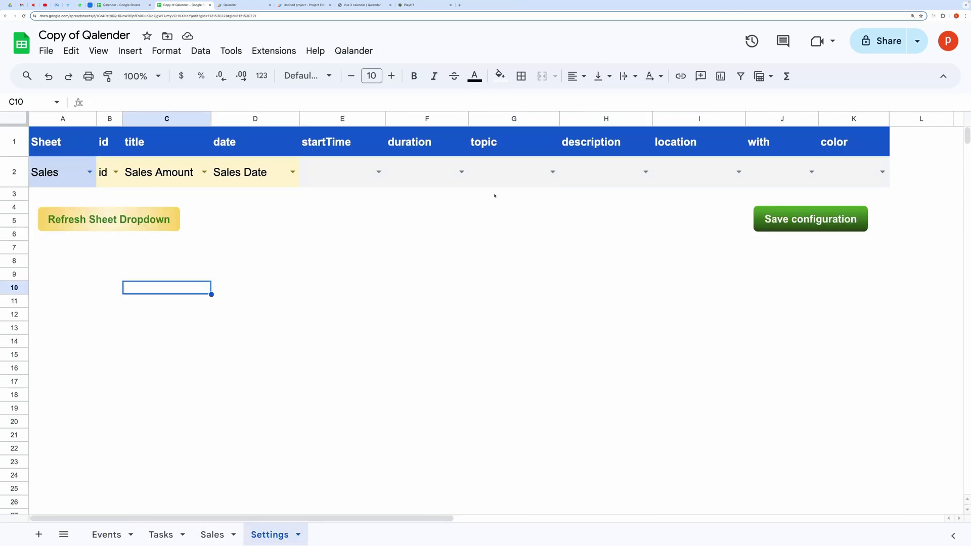
click(804, 223)
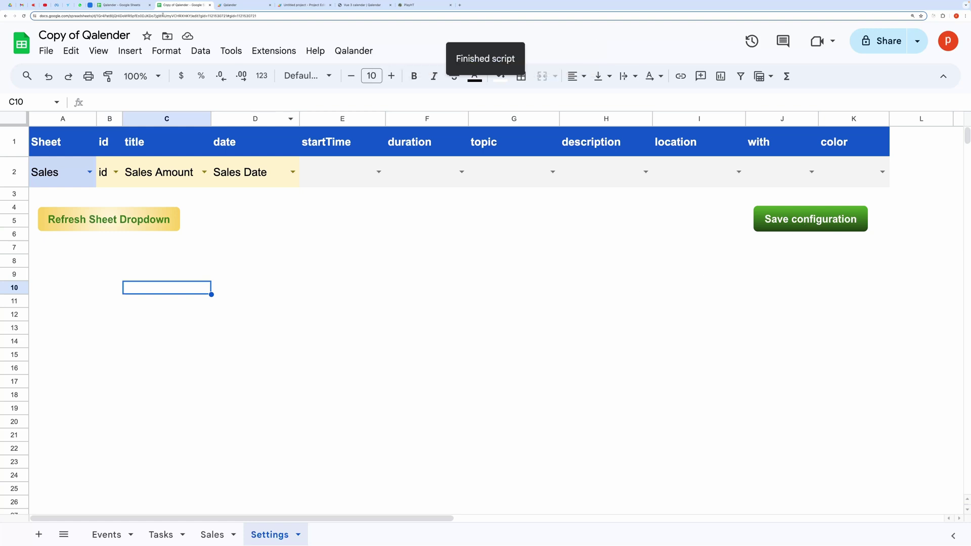
- Open the Sales calendar, view June 2024 by month, then close it
click(353, 51)
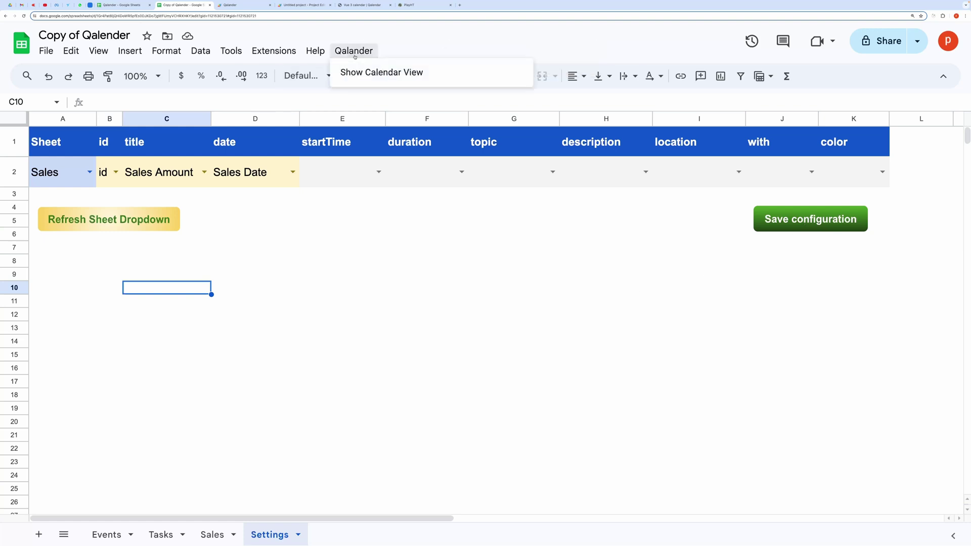
click(357, 74)
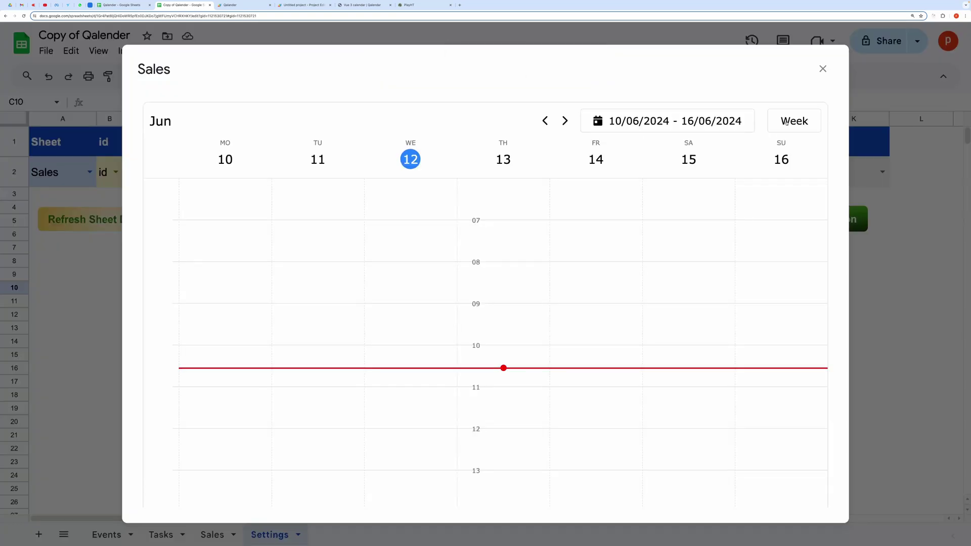
click(790, 163)
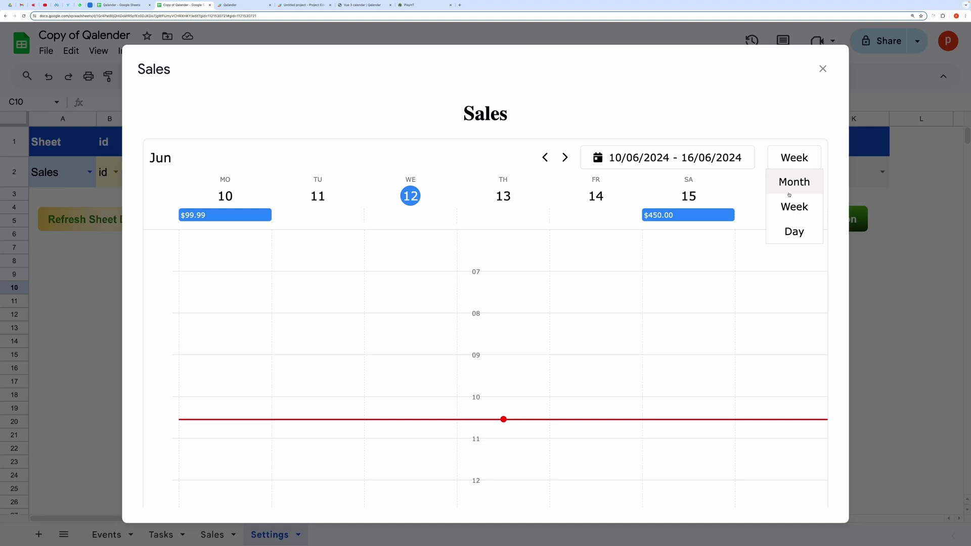
click(791, 182)
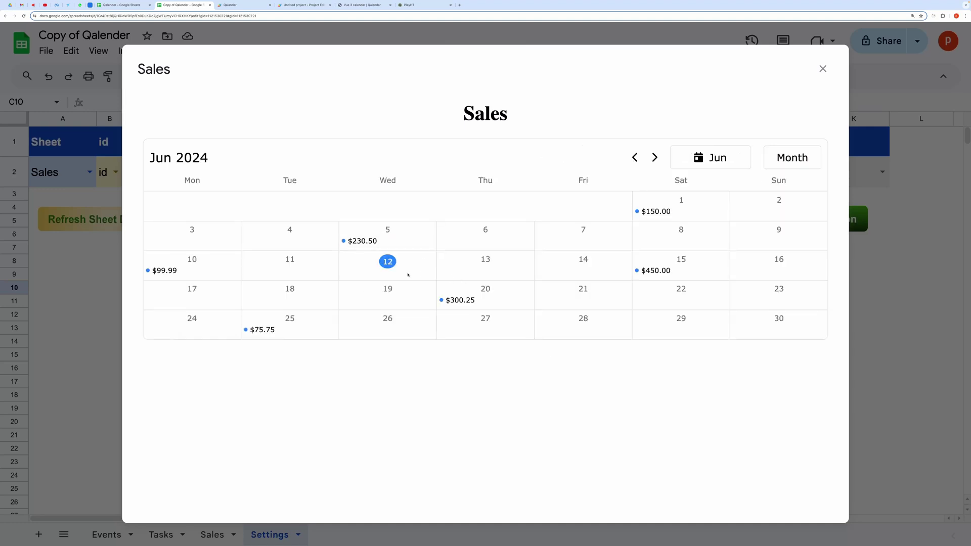
click(823, 70)
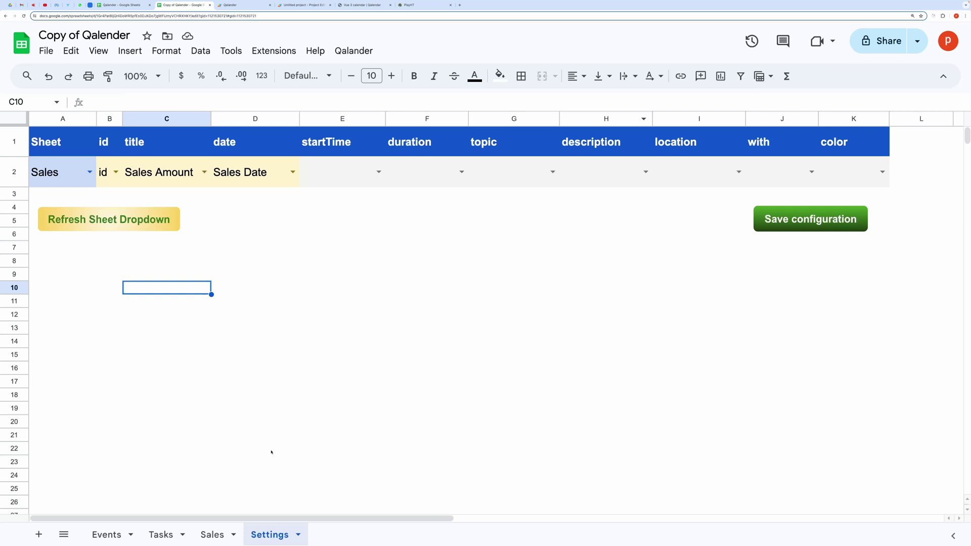
- Bring the Events sheet back into view after briefly checking the Tasks sheet
click(209, 405)
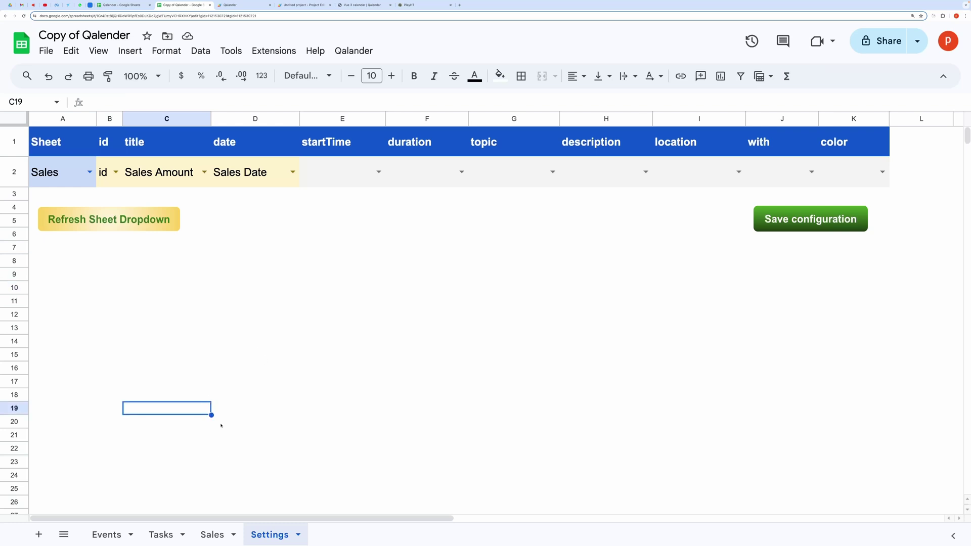
click(107, 536)
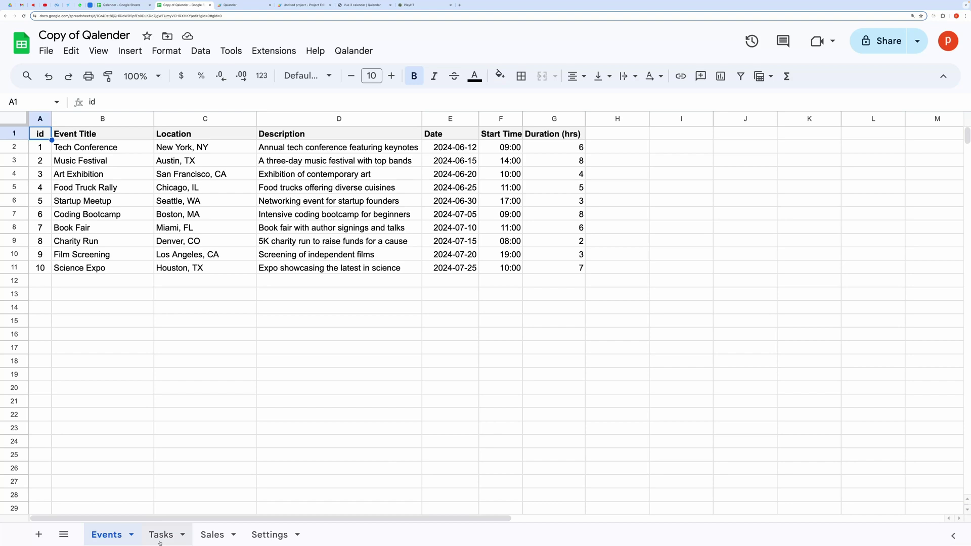
click(161, 536)
click(107, 535)
click(398, 336)
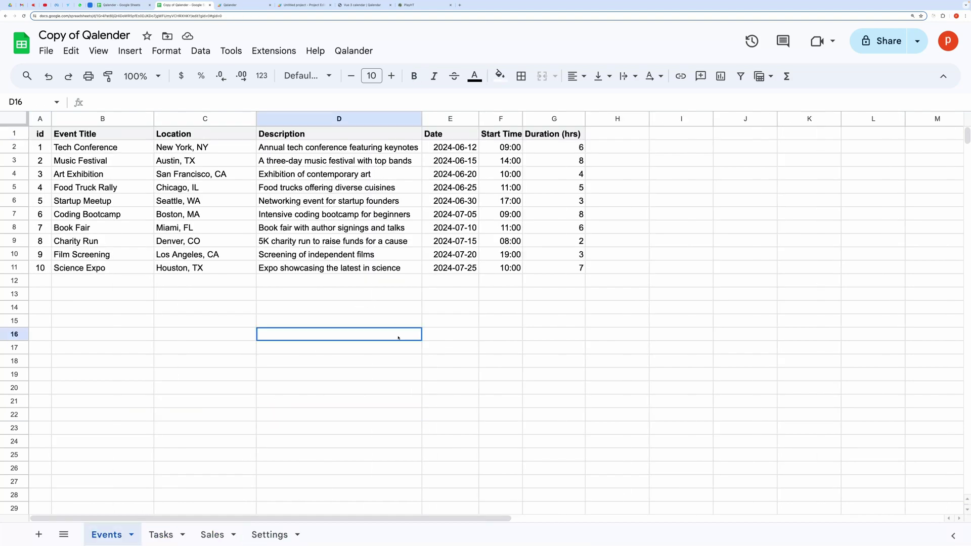
- Select the Date, Start Time and Duration values, then E2:F11, columns E:F and cell F5
drag(453, 152, 561, 268)
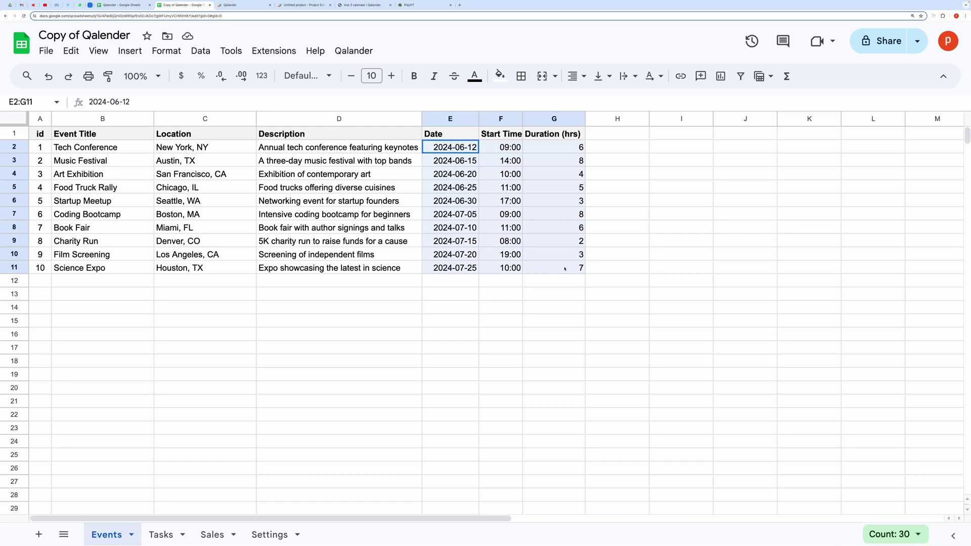
click(501, 294)
drag(453, 148, 500, 268)
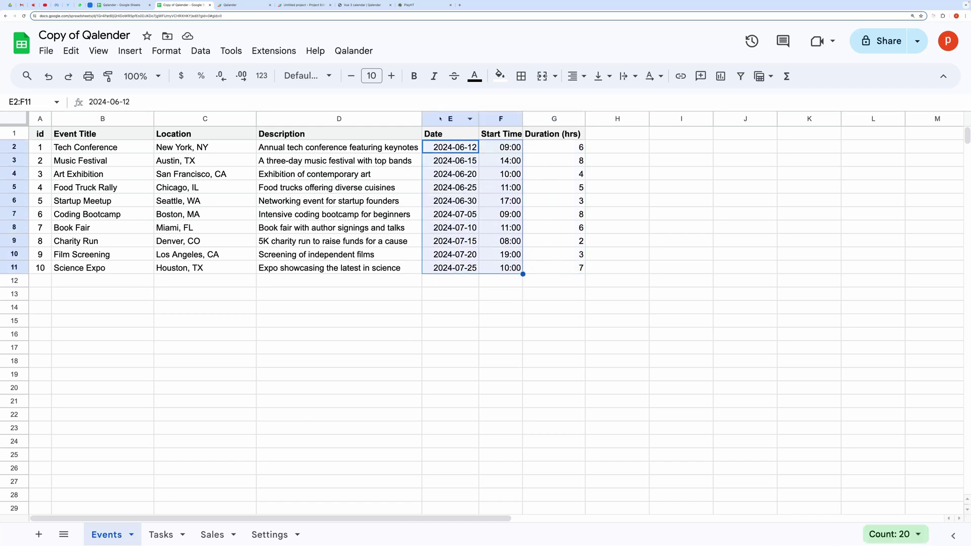
drag(440, 118, 501, 118)
click(500, 187)
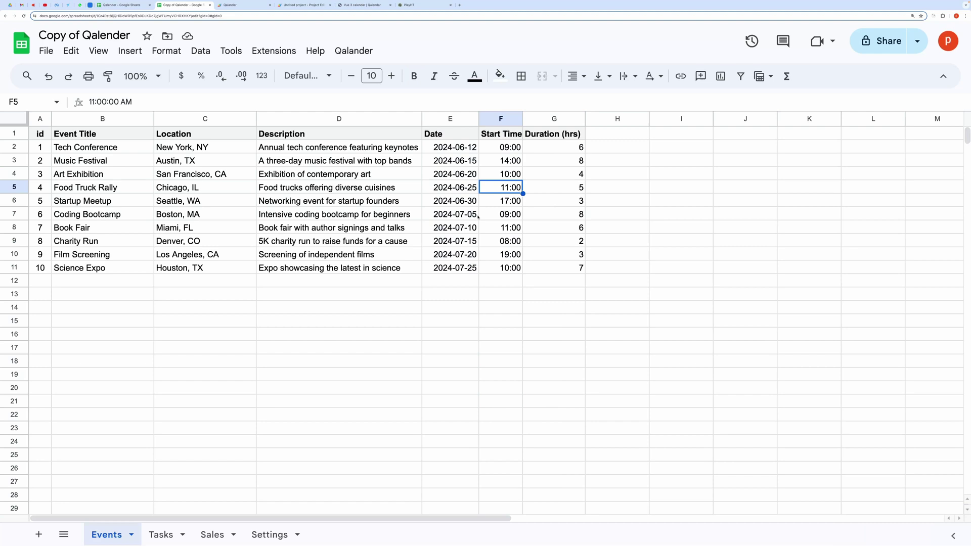
- Zoom out, dismiss the account notice and start a new Apps Script deployment
click(334, 388)
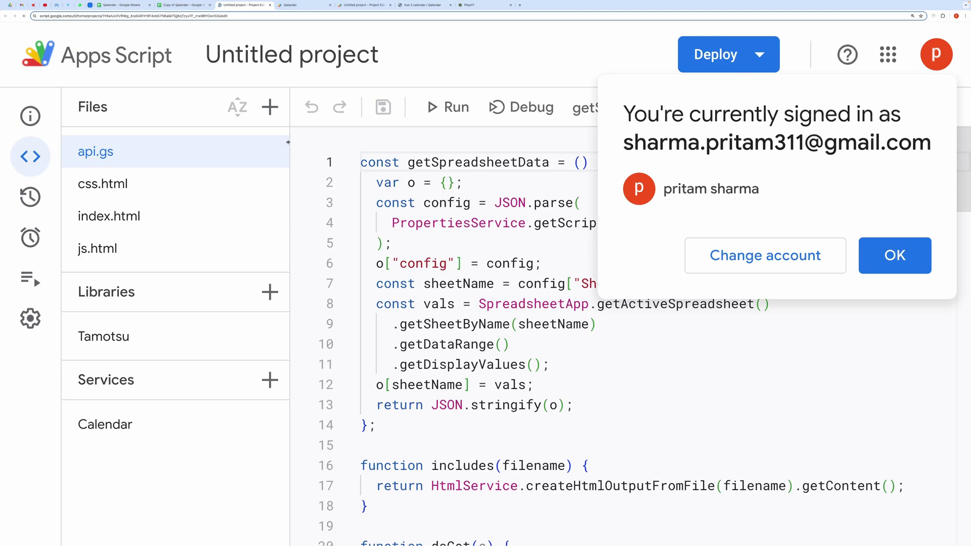
key(ctrl+minus)
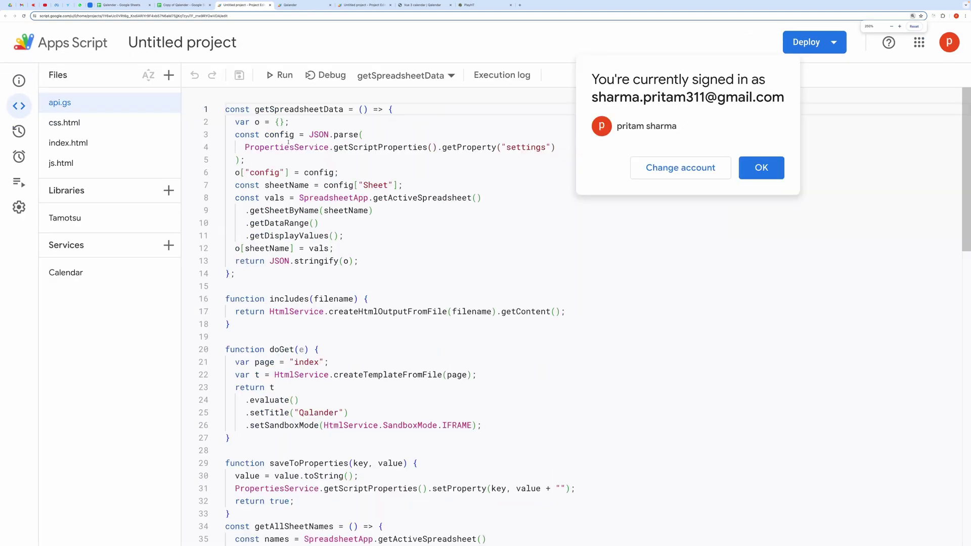
click(761, 167)
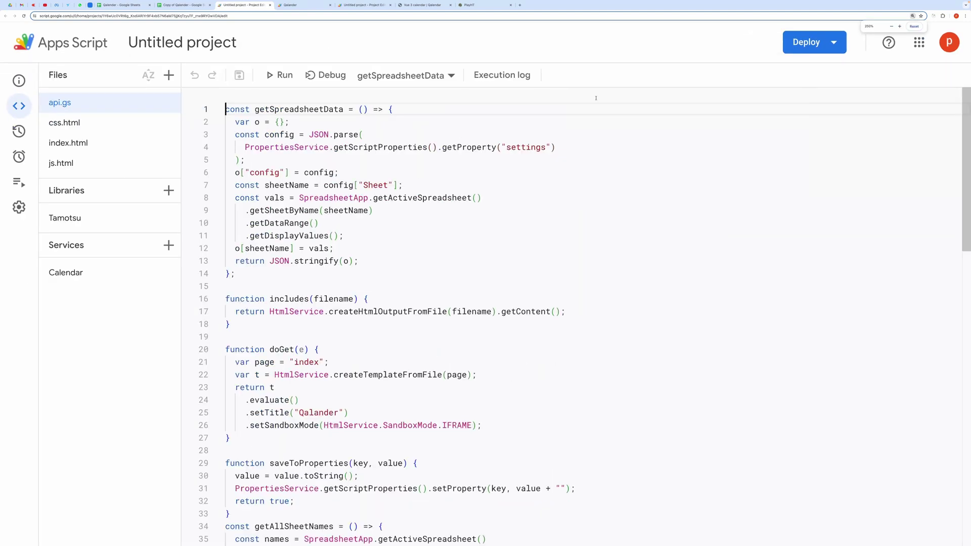
click(808, 42)
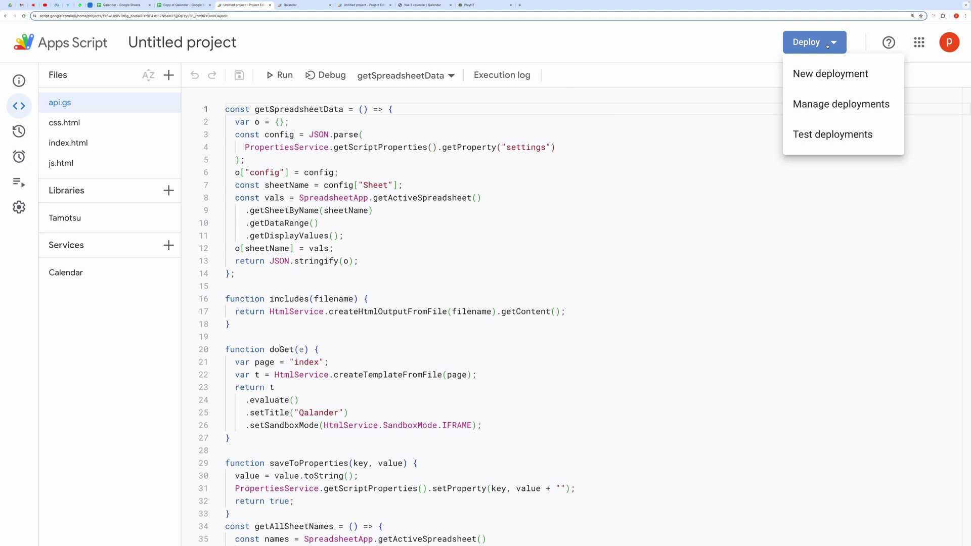
click(824, 77)
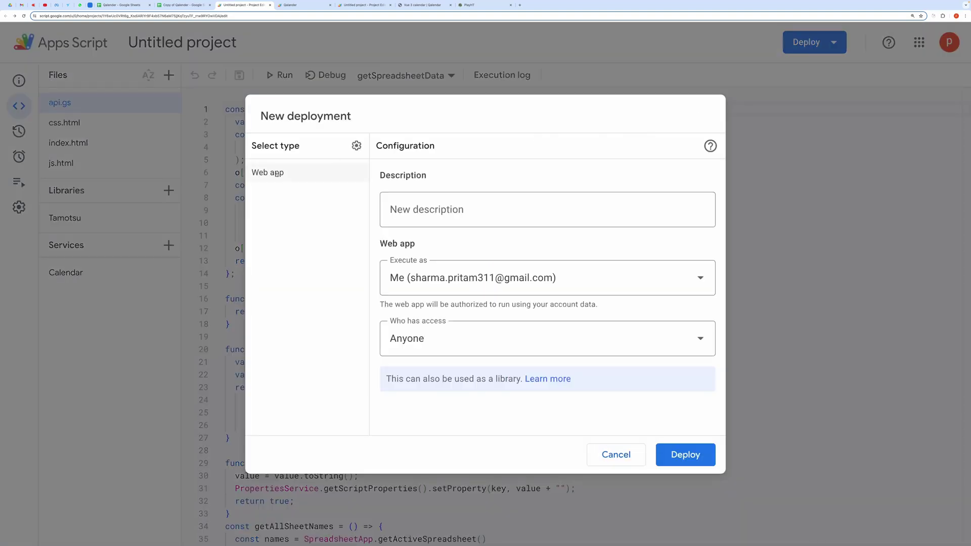
- Deploy the web app described 'v-1', executing as Me with access for Anyone
click(474, 216)
text(v-1)
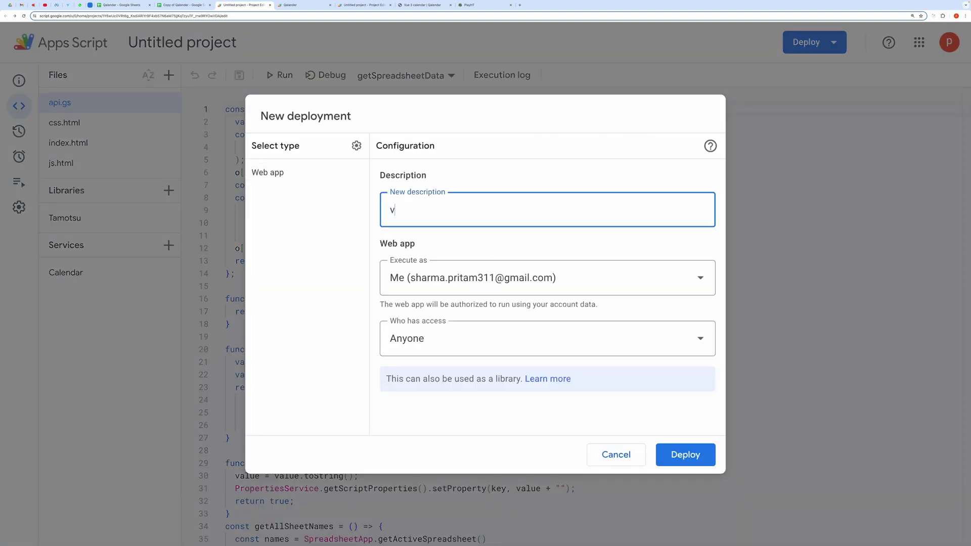
click(634, 282)
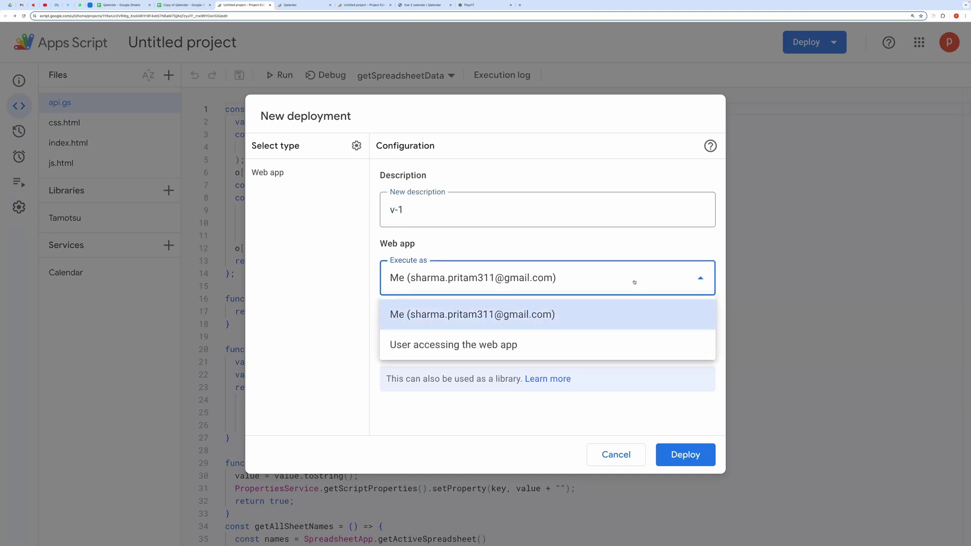
click(636, 282)
click(578, 342)
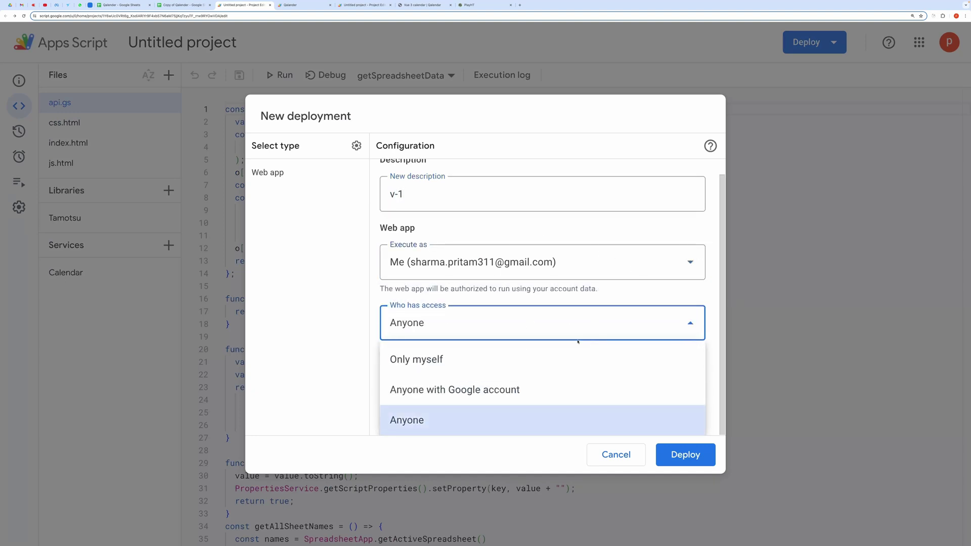
click(413, 420)
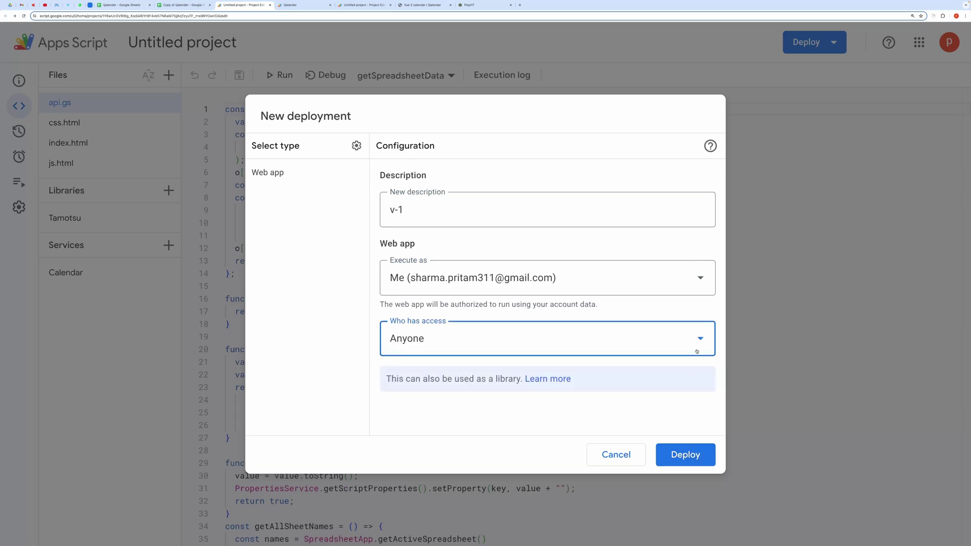
click(686, 455)
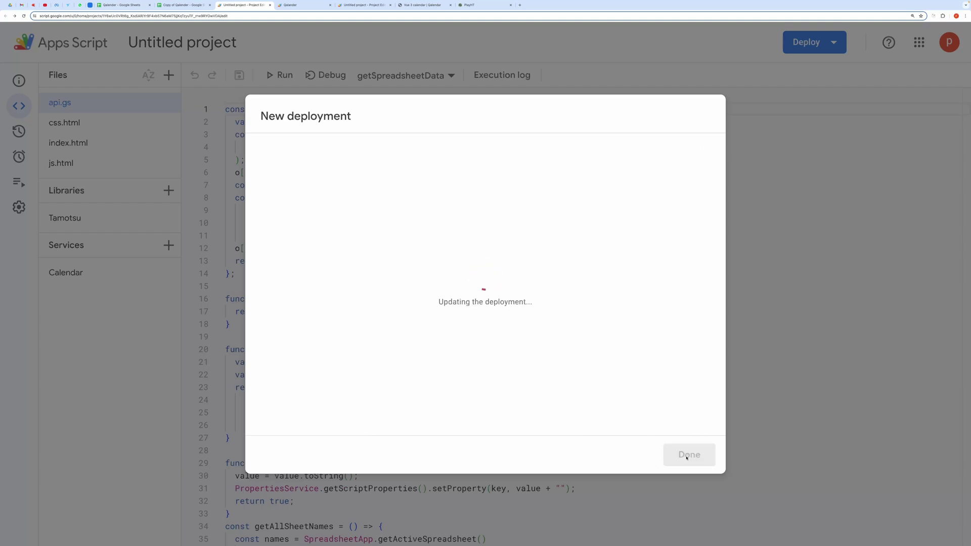
- Authorize the app with your account, allowing the unverified project access
click(306, 176)
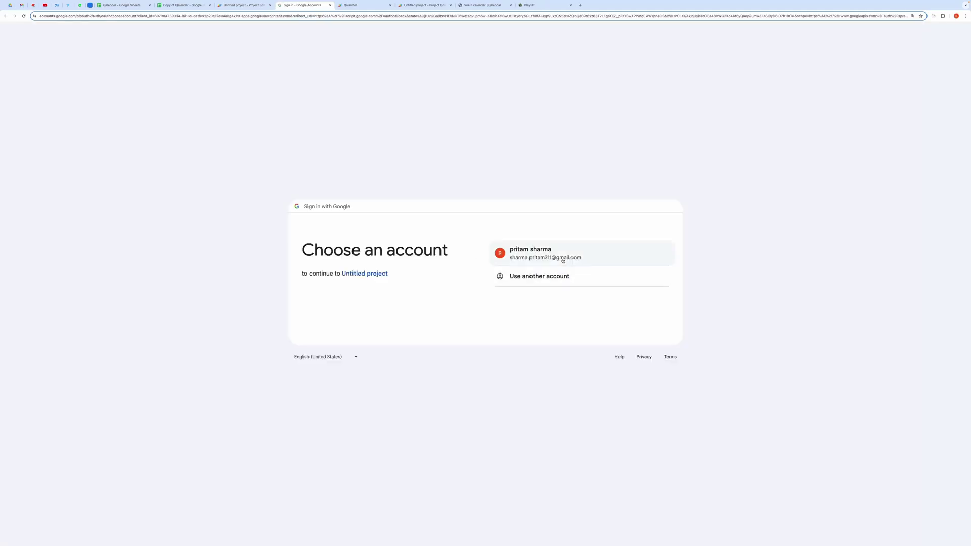
click(562, 260)
click(383, 163)
click(392, 218)
click(560, 358)
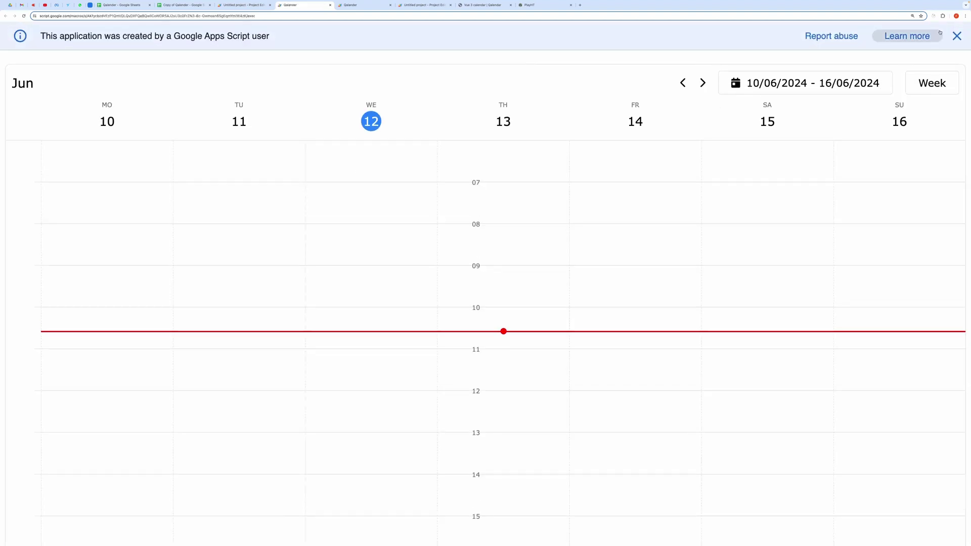
- Show the Sales calendar in Month view for June 2024, then return to Copy of Qalender
click(957, 36)
click(932, 89)
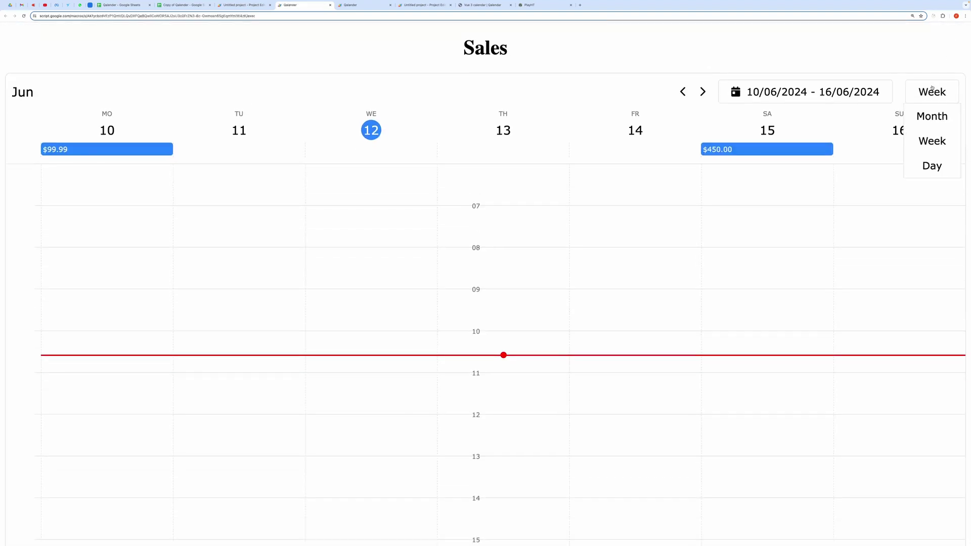
click(913, 116)
drag(439, 73, 512, 54)
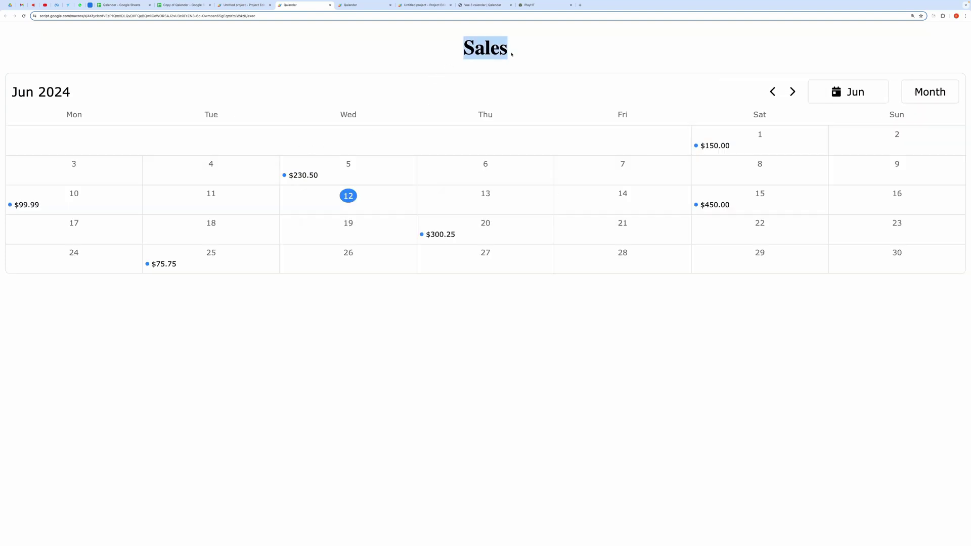
drag(139, 193, 557, 265)
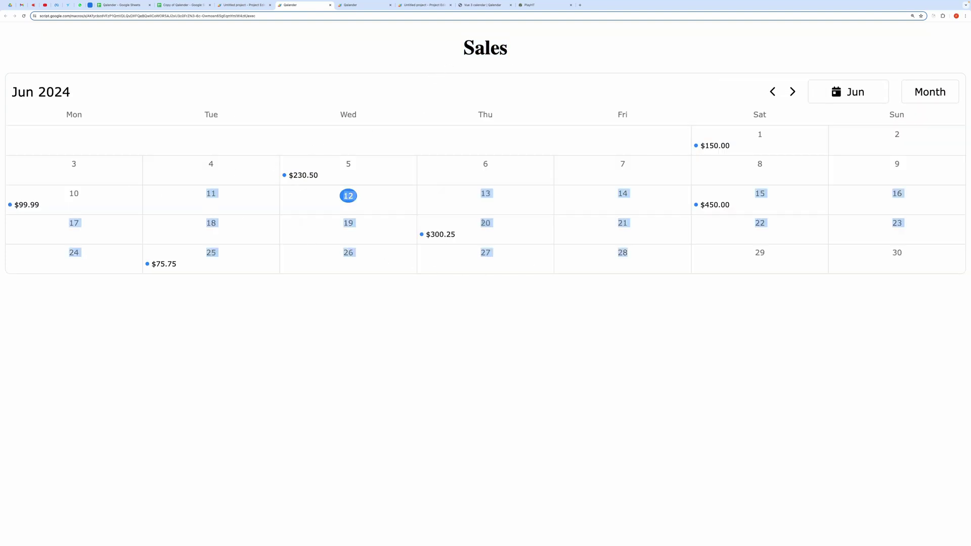
click(182, 5)
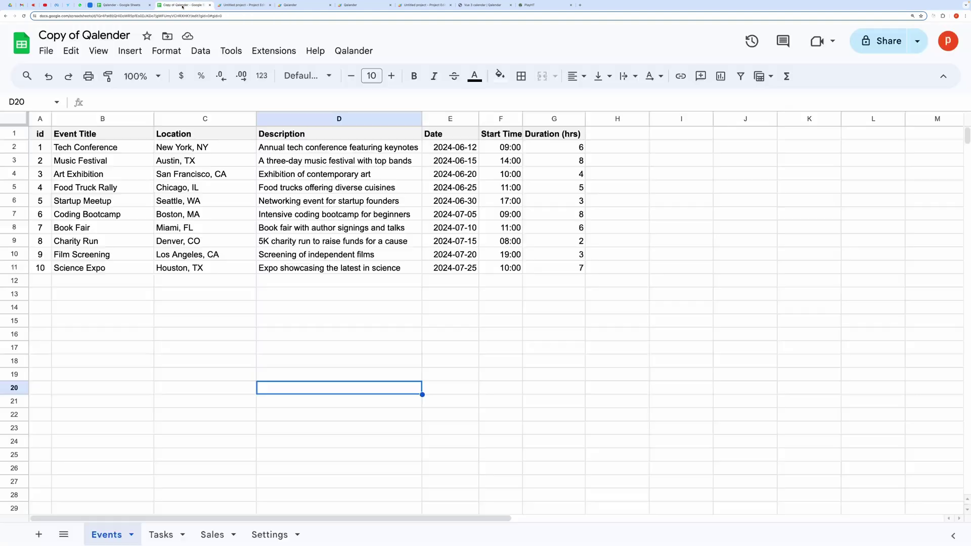
- Go through the Settings and Sales sheets to reach the Tasks sheet's ten tasks
click(258, 534)
click(207, 533)
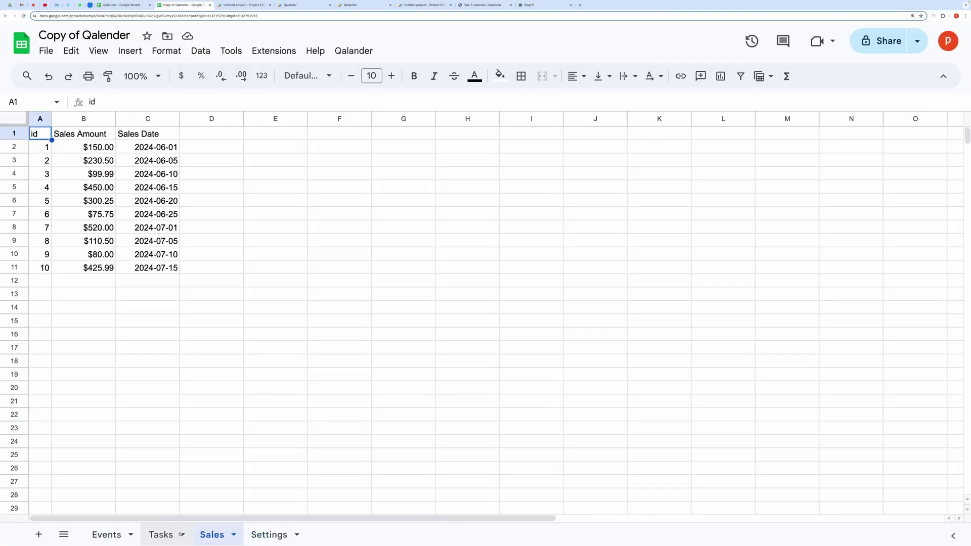
click(170, 535)
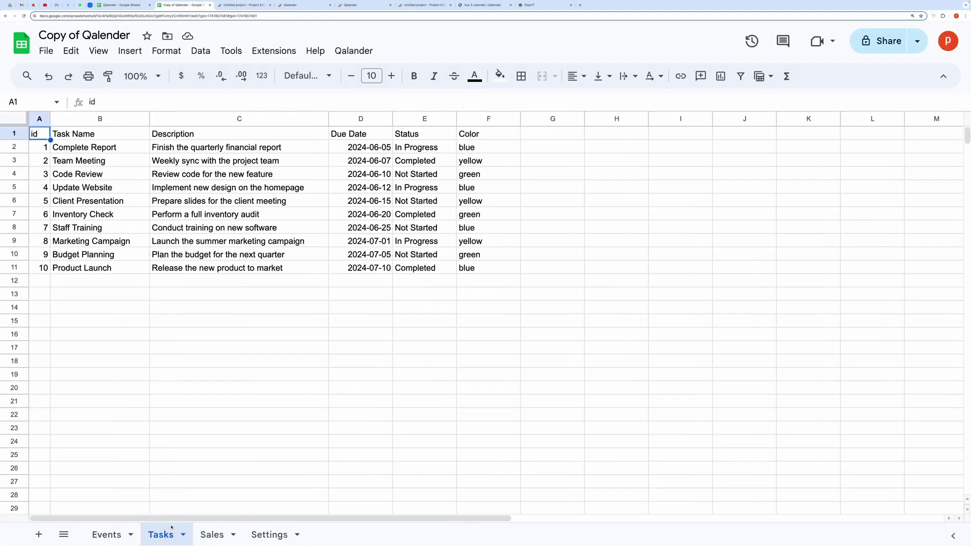